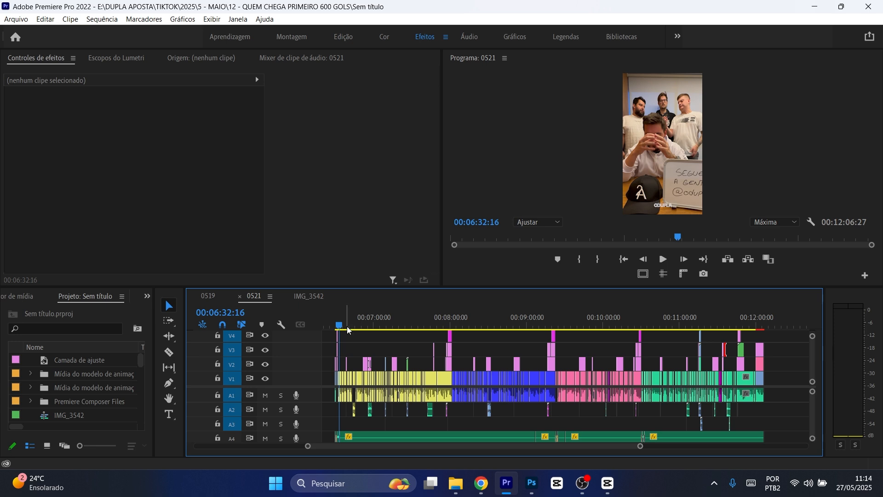
Look up the label colours offered for the first yellow 0522.mp4 clip on track V1.
{"action": "key", "text": "="}
{"action": "key", "text": "="}
{"action": "key", "text": "="}
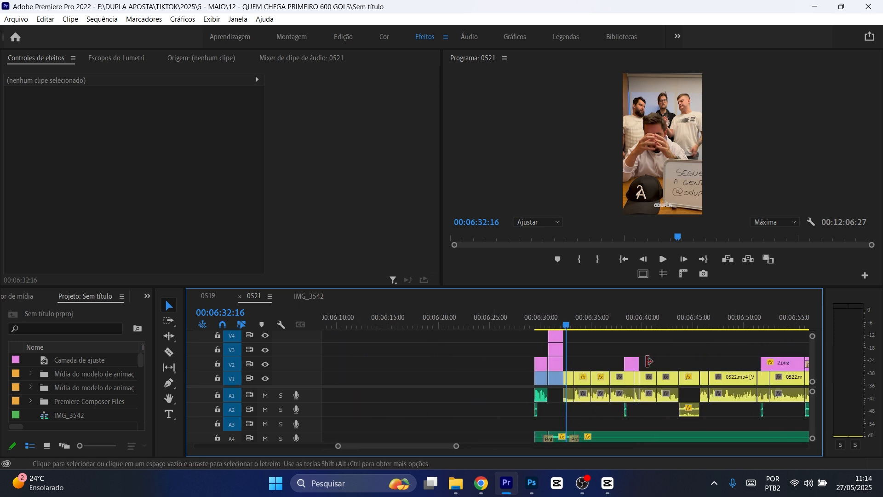
{"action": "key", "text": "="}
{"action": "scroll", "coordinate": [644, 349], "scroll_direction": "down", "scroll_amount": 3}
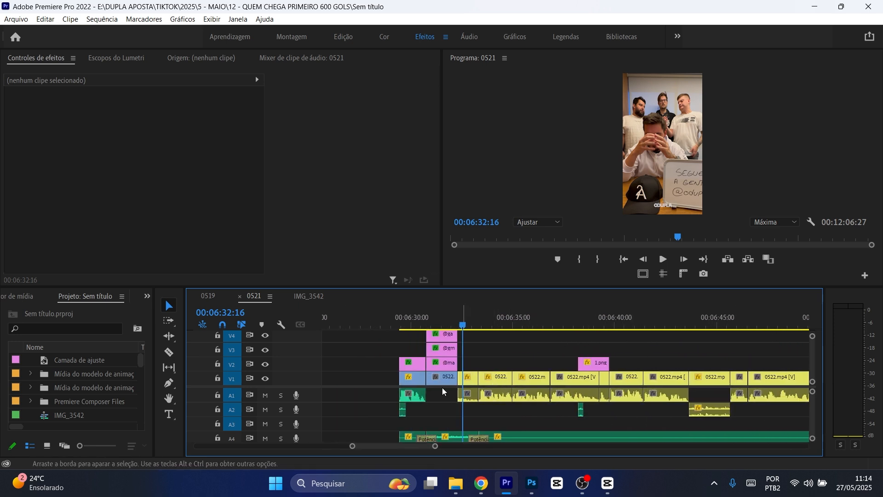
{"action": "right_click", "coordinate": [470, 380]}
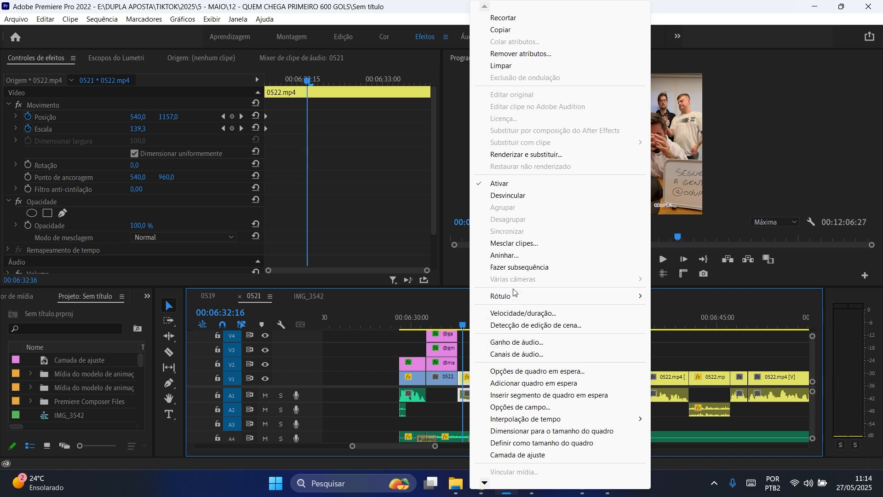
{"action": "mouse_move", "coordinate": [520, 297]}
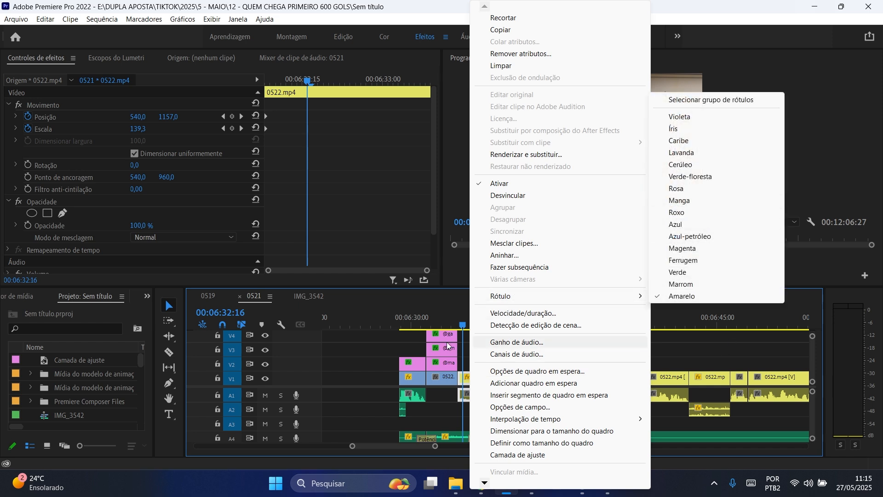
{"action": "left_click", "coordinate": [378, 346]}
Review the colour-coded clip sections of sequence 0521, from yellow through blue to pink.
{"action": "scroll", "coordinate": [338, 363], "scroll_direction": "right", "scroll_amount": 2}
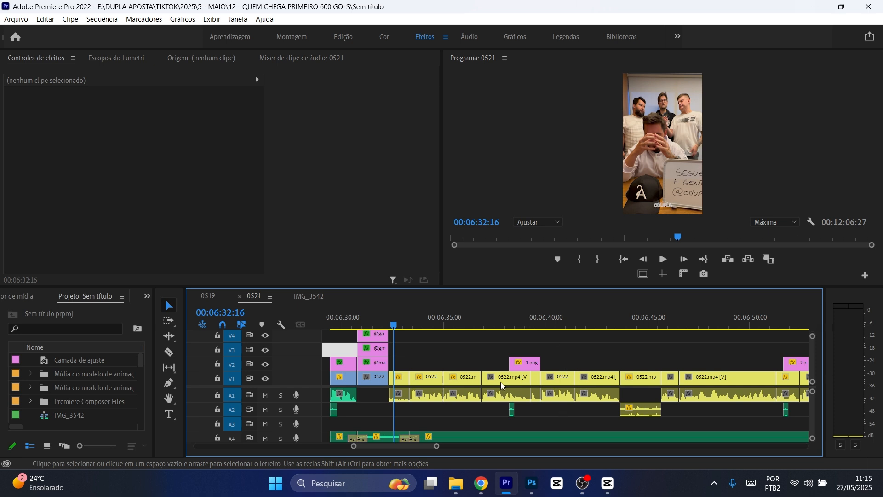
{"action": "scroll", "coordinate": [552, 381], "scroll_direction": "right", "scroll_amount": 8}
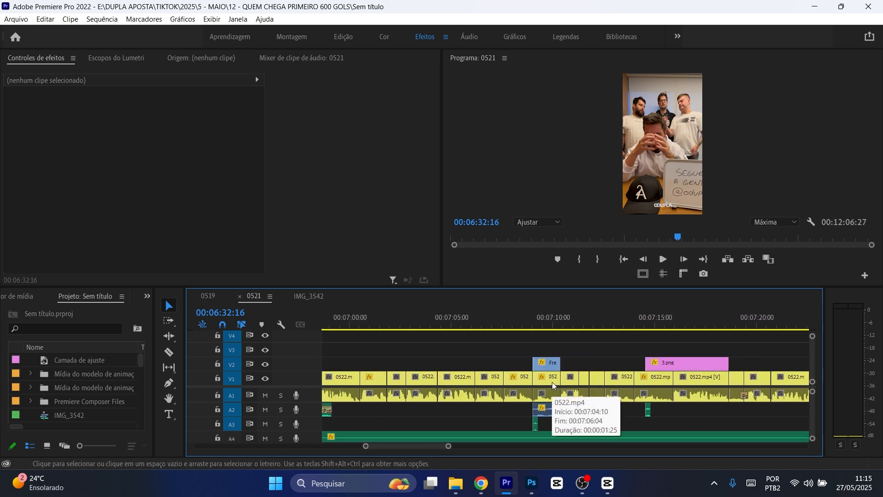
{"action": "scroll", "coordinate": [551, 381], "scroll_direction": "right", "scroll_amount": 10}
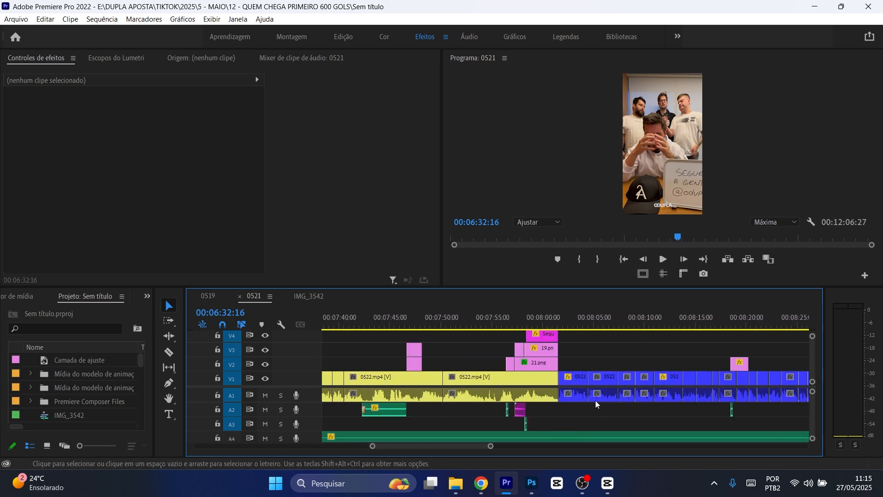
{"action": "scroll", "coordinate": [660, 379], "scroll_direction": "right", "scroll_amount": 10}
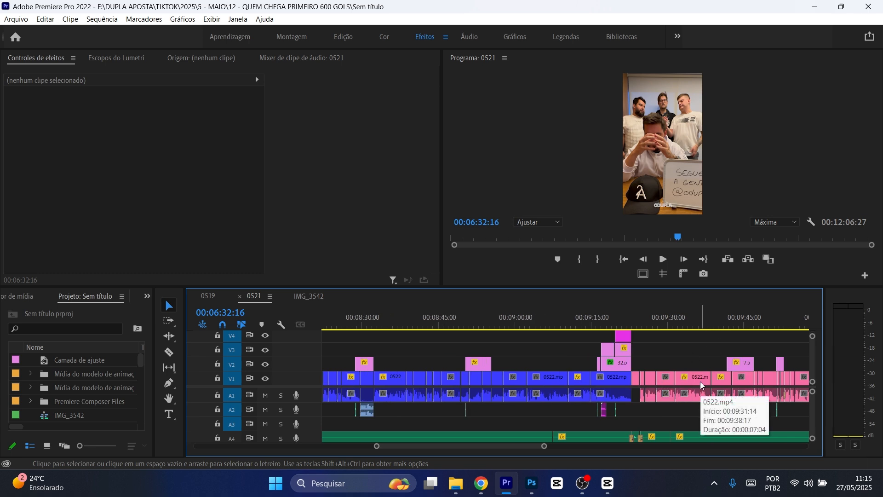
{"action": "scroll", "coordinate": [506, 356], "scroll_direction": "up", "scroll_amount": 10}
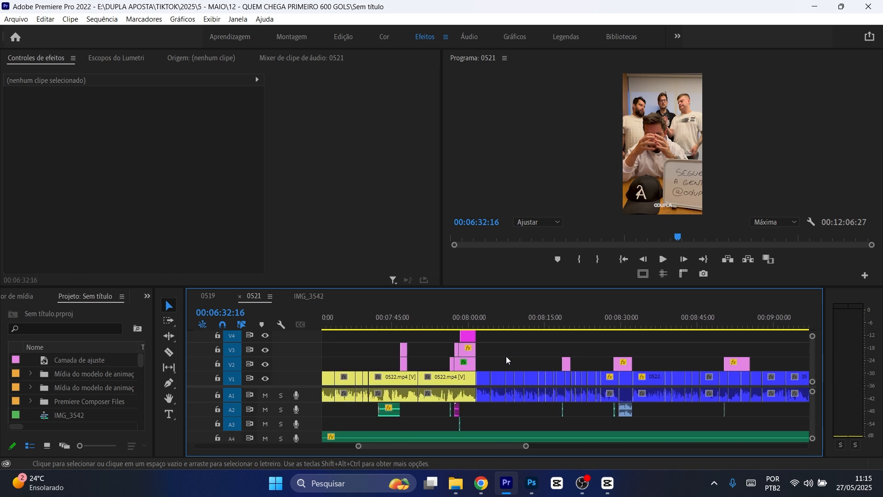
{"action": "scroll", "coordinate": [506, 356], "scroll_direction": "up", "scroll_amount": 5}
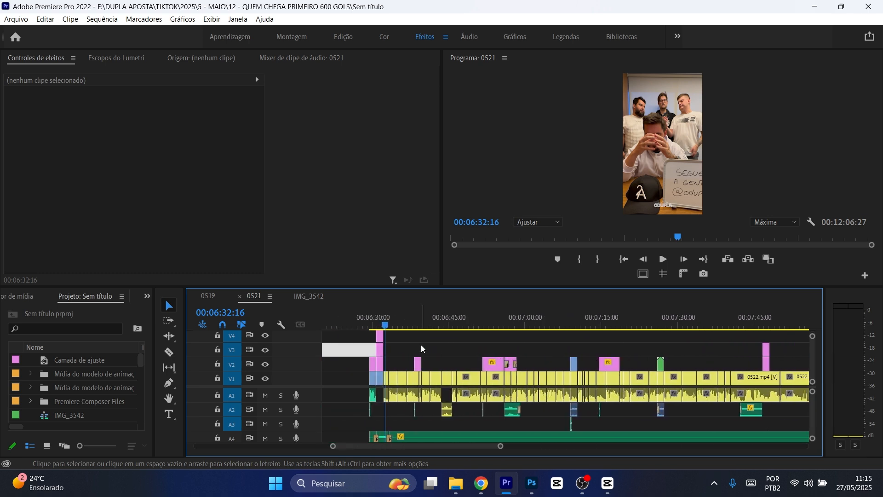
Preview the frame at 00:06:30:02 near the sequence start and make the program preview slightly taller.
{"action": "key", "text": "equal"}
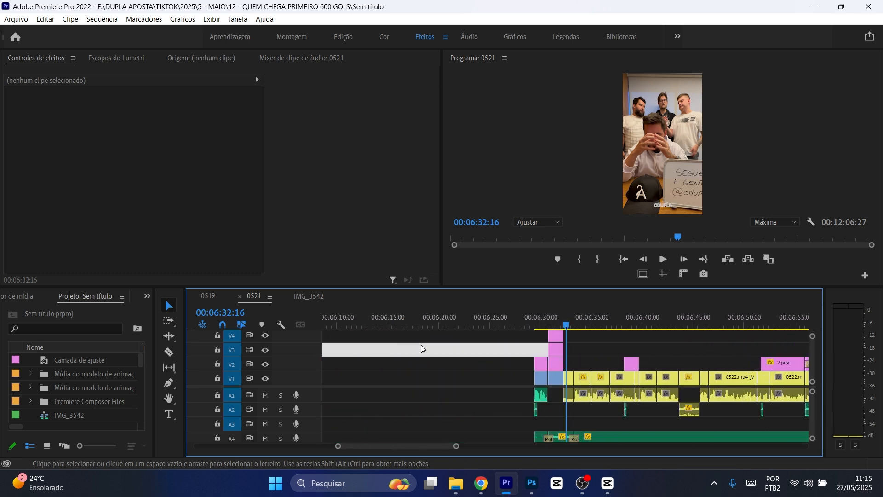
{"action": "left_click", "coordinate": [544, 326]}
{"action": "scroll", "coordinate": [588, 358], "scroll_direction": "down", "scroll_amount": 3}
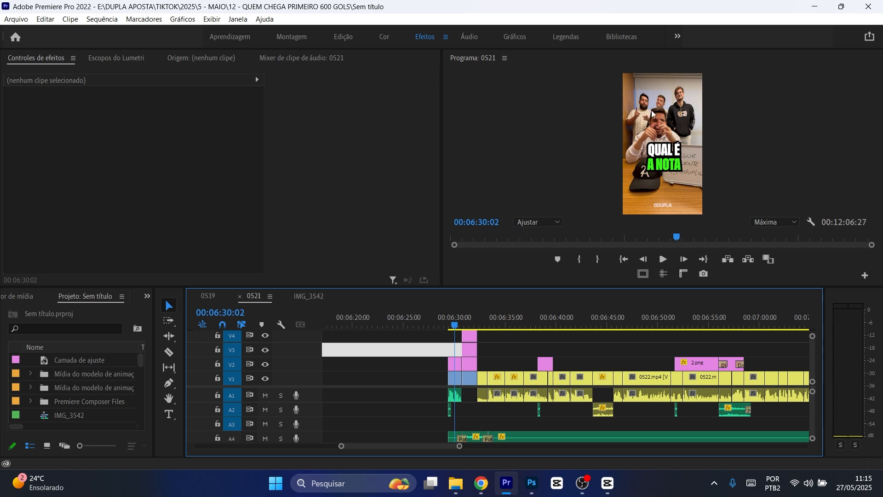
{"action": "left_click_drag", "start_coordinate": [657, 288], "coordinate": [664, 336]}
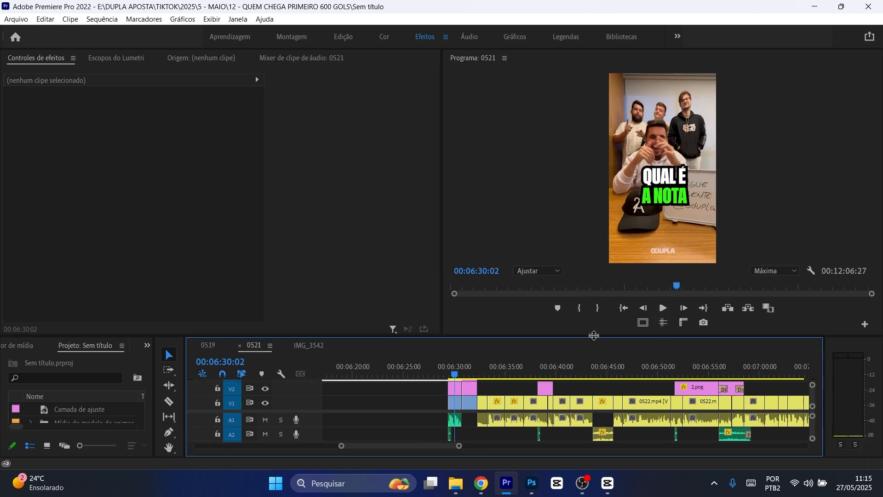
{"action": "left_click_drag", "start_coordinate": [594, 336], "coordinate": [594, 294]}
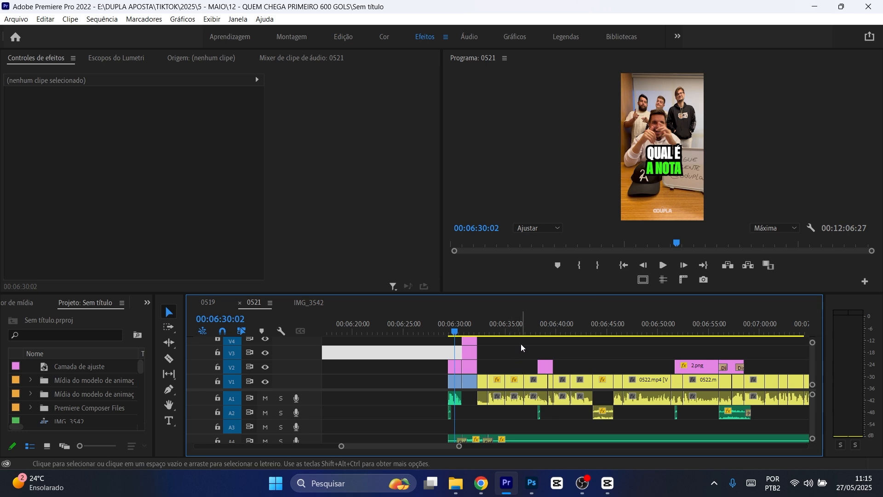
Preview the V2 overlays in the yellow section at 00:06:39:19, 00:06:53:14, 00:06:56:25 and 00:06:39:02.
{"action": "scroll", "coordinate": [521, 343], "scroll_direction": "down", "scroll_amount": 2}
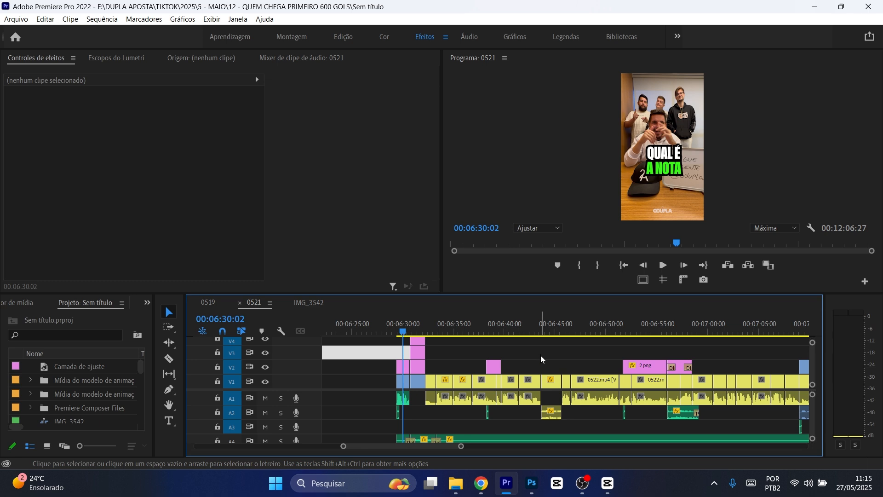
{"action": "left_click", "coordinate": [500, 330]}
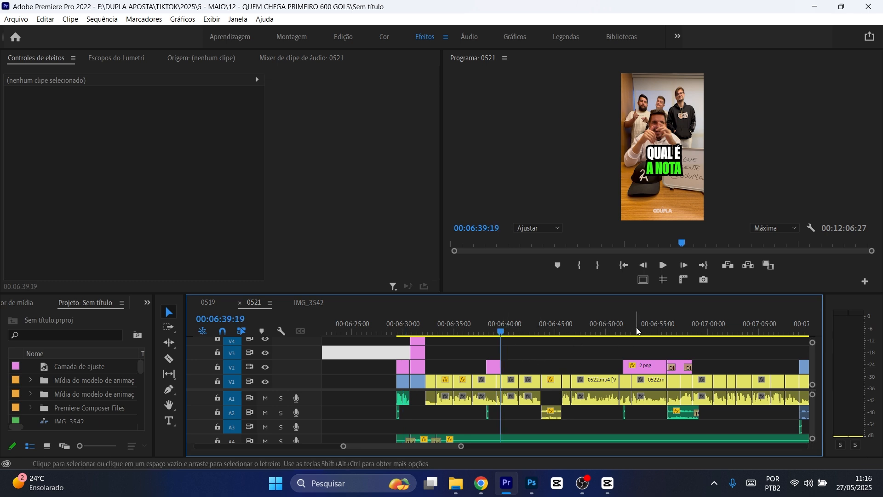
{"action": "left_click", "coordinate": [642, 327]}
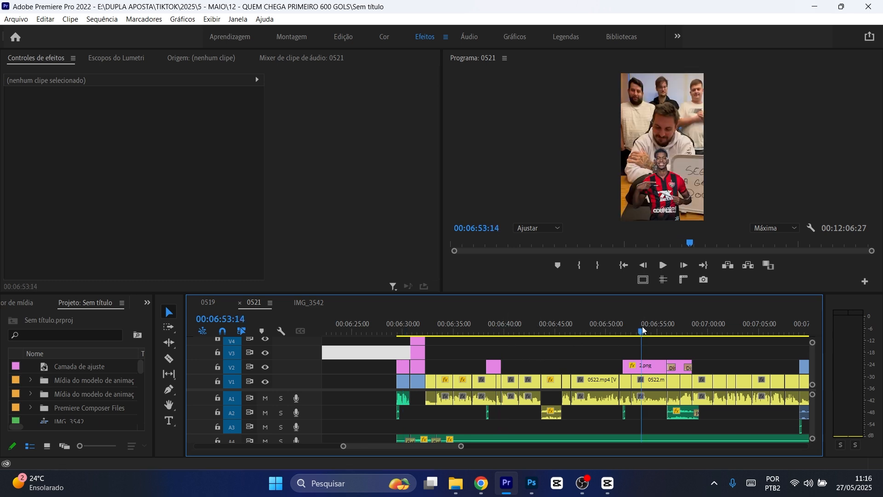
{"action": "left_click", "coordinate": [675, 327]}
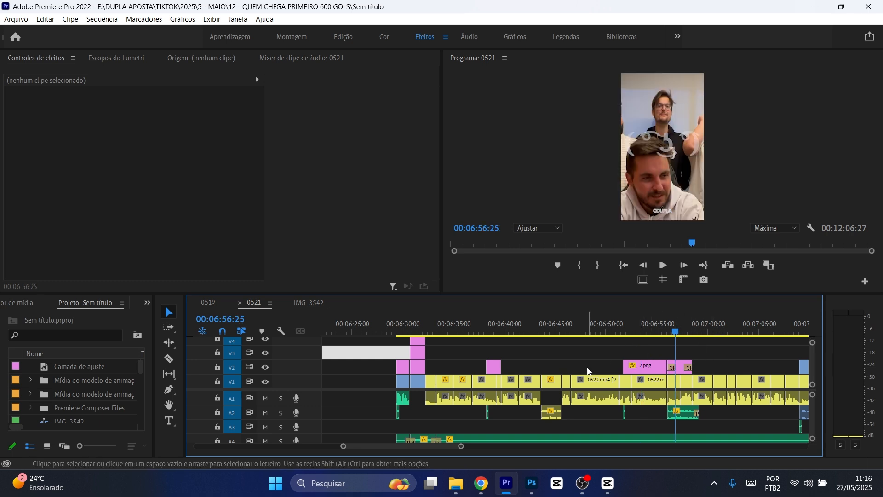
{"action": "left_click", "coordinate": [495, 328]}
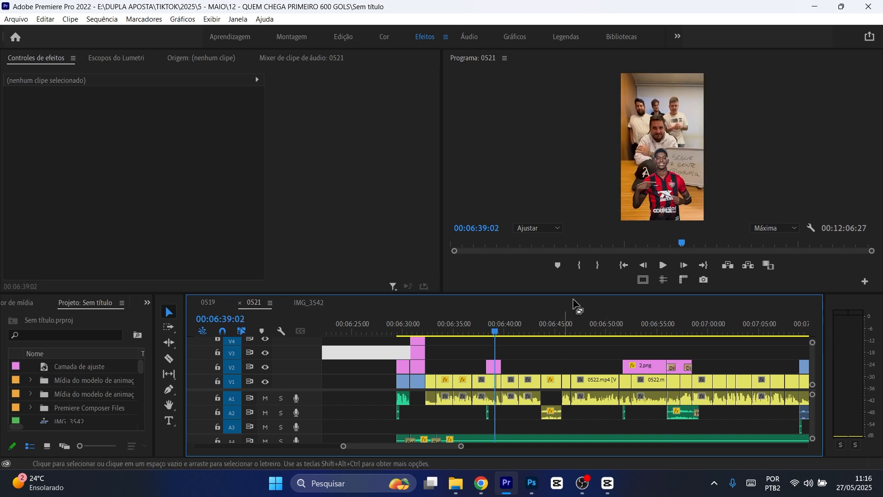
Review the rest of the yellow section and preview the blue section at 00:08:10:15.
{"action": "scroll", "coordinate": [566, 370], "scroll_direction": "down", "scroll_amount": 1}
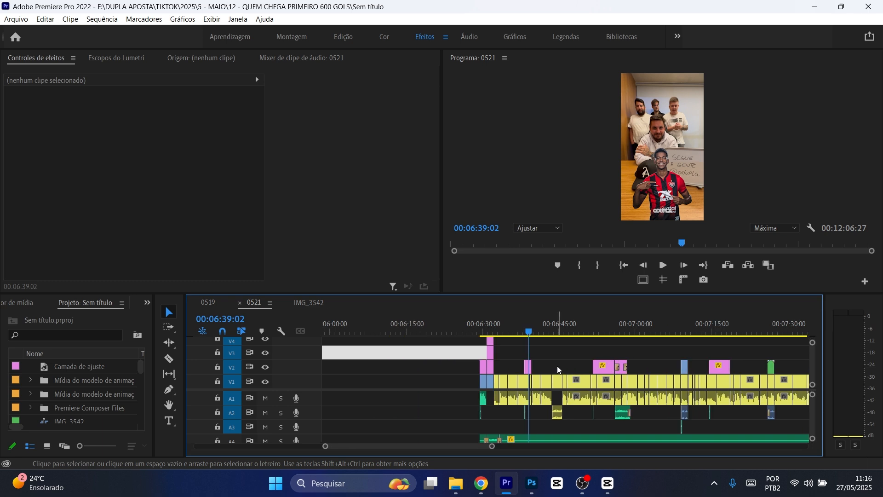
{"action": "scroll", "coordinate": [550, 360], "scroll_direction": "down", "scroll_amount": 1}
{"action": "scroll", "coordinate": [522, 364], "scroll_direction": "down", "scroll_amount": 1}
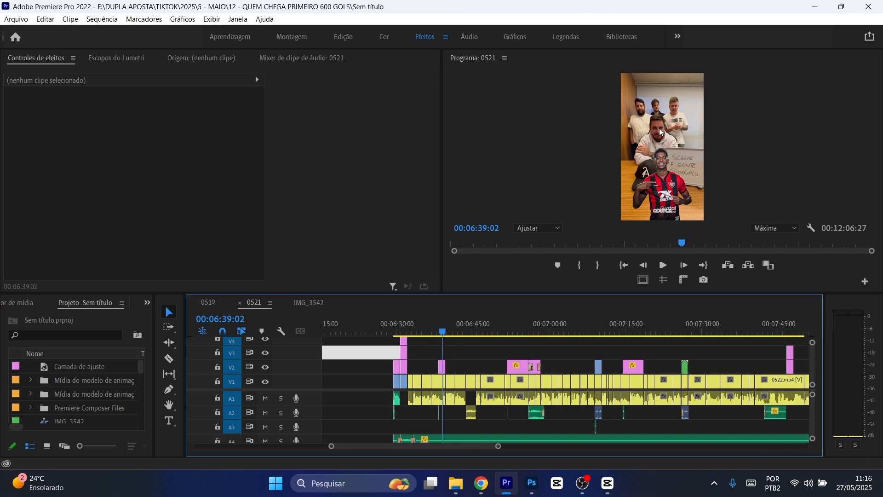
{"action": "scroll", "coordinate": [526, 399], "scroll_direction": "down", "scroll_amount": 3}
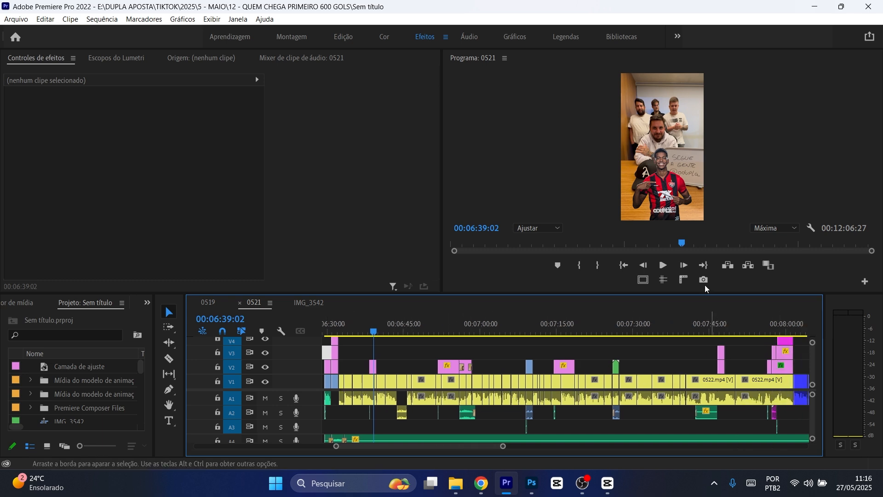
{"action": "scroll", "coordinate": [649, 351], "scroll_direction": "down", "scroll_amount": 10}
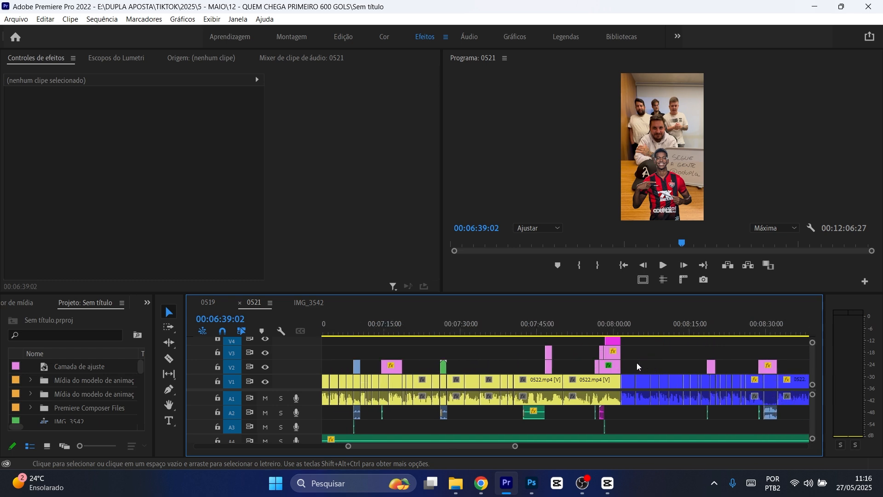
{"action": "scroll", "coordinate": [607, 368], "scroll_direction": "down", "scroll_amount": 2}
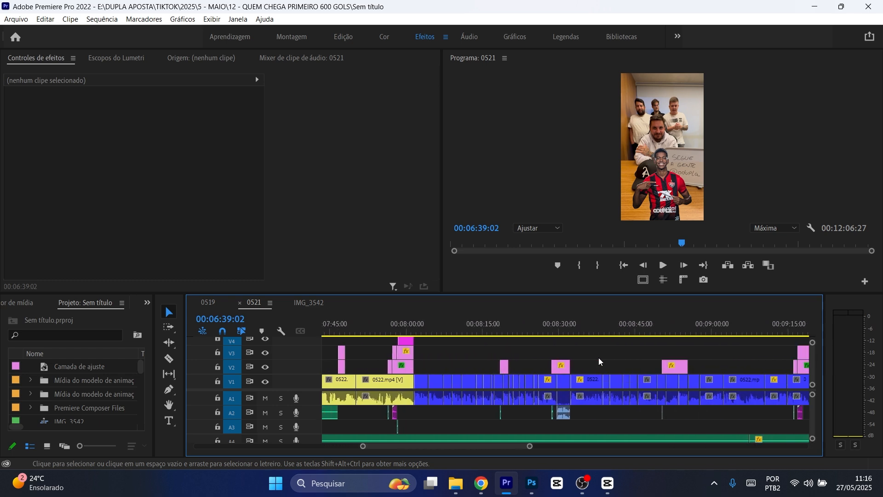
{"action": "left_click", "coordinate": [459, 332]}
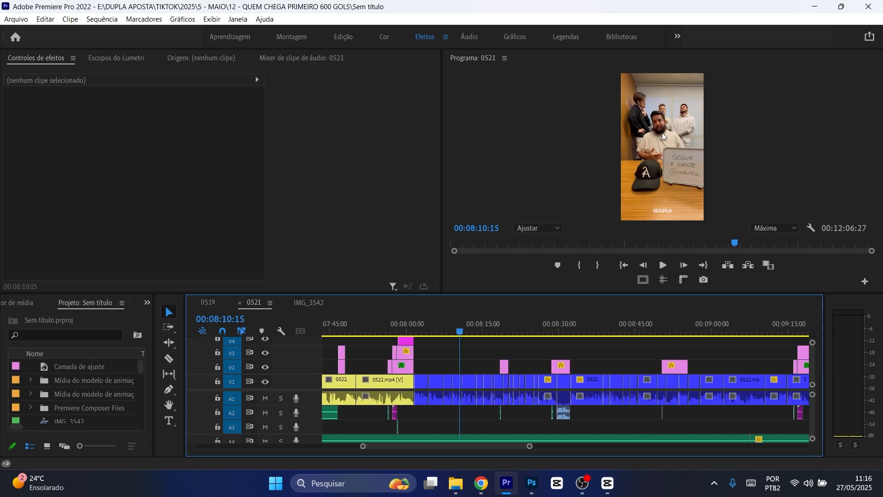
{"action": "scroll", "coordinate": [763, 387], "scroll_direction": "down", "scroll_amount": 1}
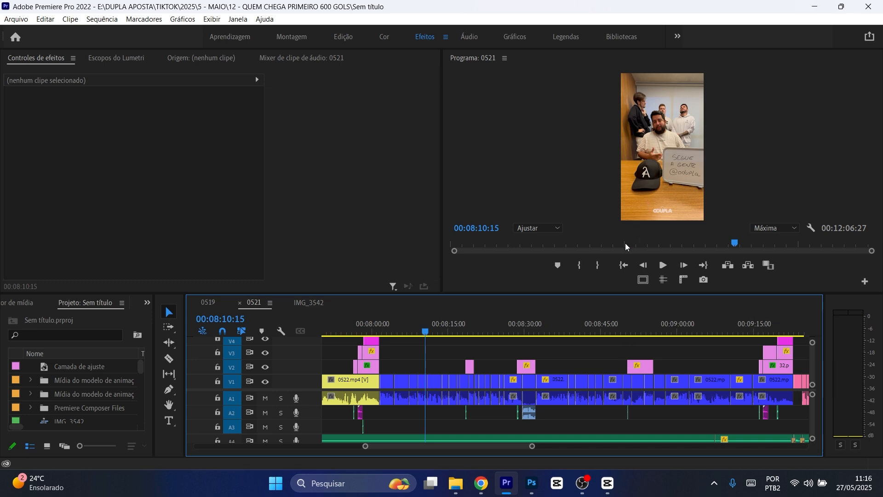
Review the pink and green sections and preview the blue section's start at 00:08:02:13 and end at 00:09:21:14.
{"action": "key", "text": "minus"}
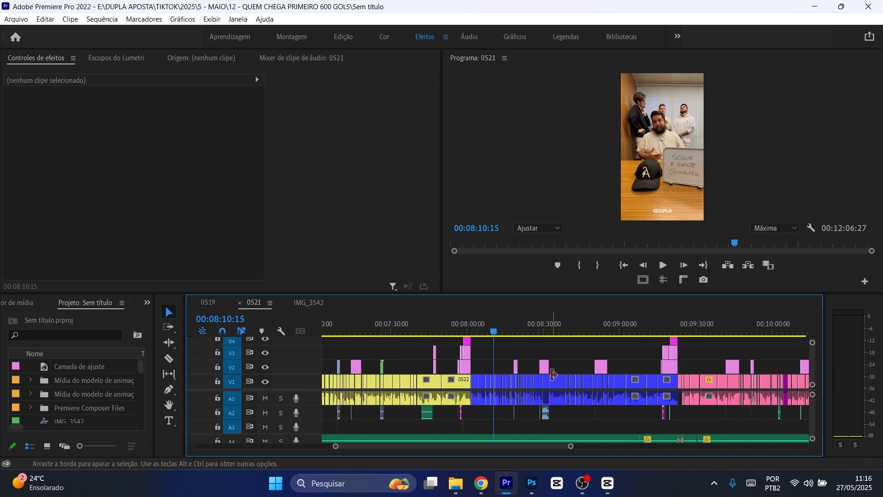
{"action": "scroll", "coordinate": [604, 400], "scroll_direction": "down", "scroll_amount": 8}
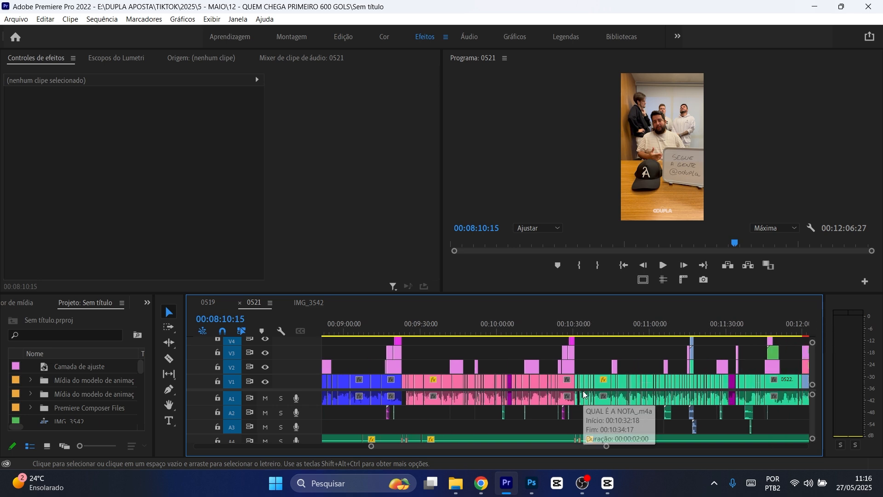
{"action": "scroll", "coordinate": [583, 391], "scroll_direction": "down", "scroll_amount": 1}
{"action": "scroll", "coordinate": [649, 407], "scroll_direction": "up", "scroll_amount": 3}
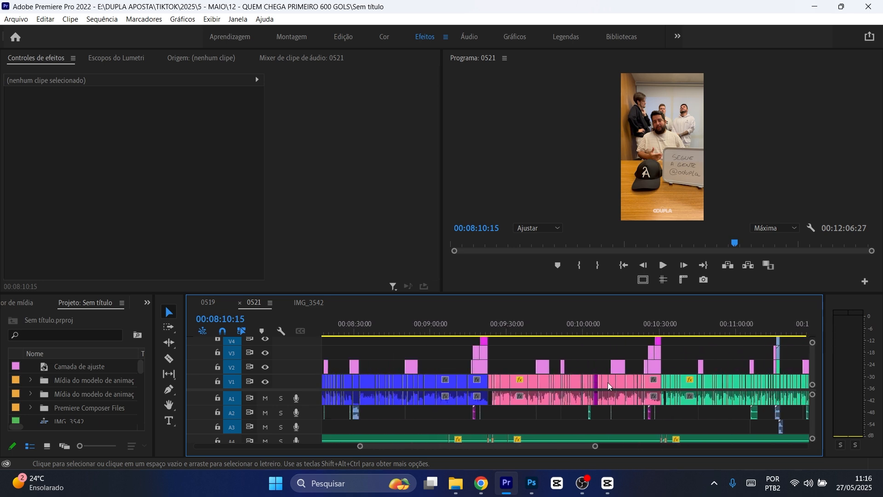
{"action": "scroll", "coordinate": [608, 385], "scroll_direction": "up", "scroll_amount": 2}
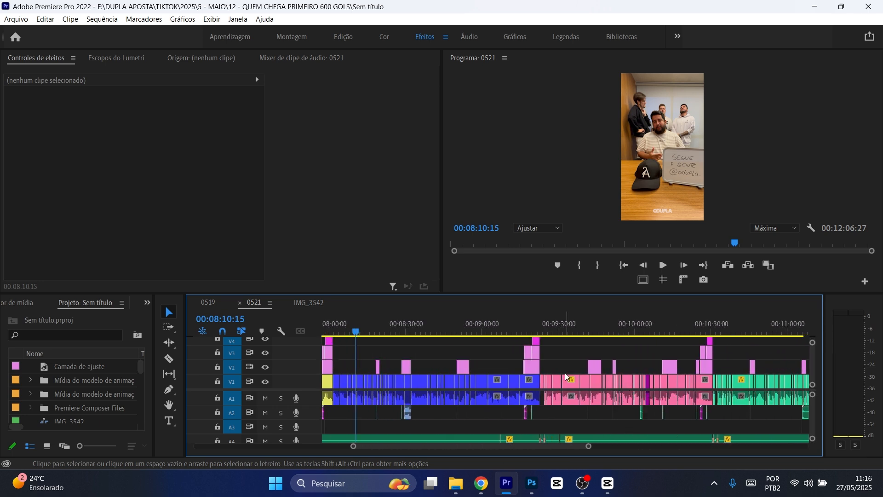
{"action": "left_click", "coordinate": [338, 330]}
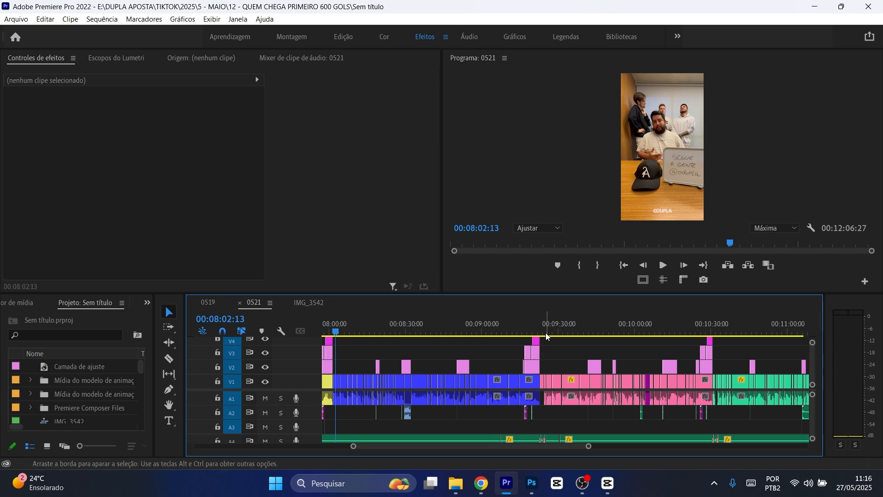
{"action": "left_click", "coordinate": [538, 332]}
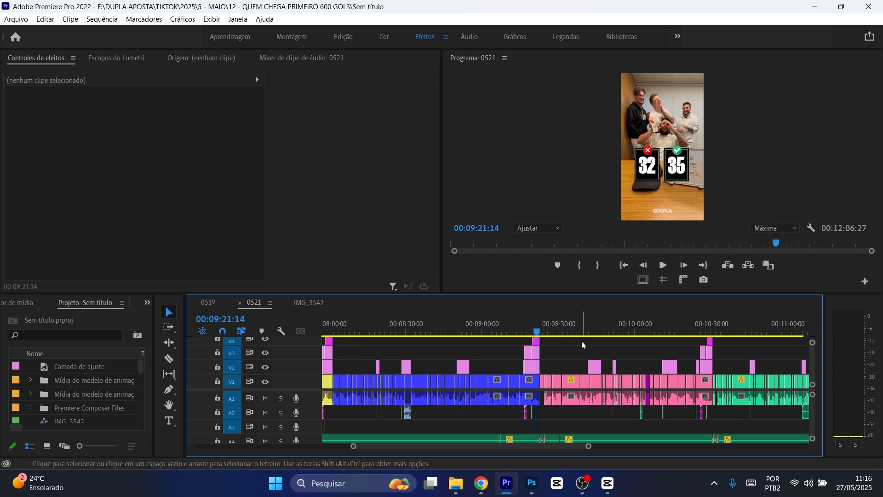
Inspect the cut from the blue to the pink section and preview the first pink clip at 00:09:23:14.
{"action": "key", "text": "equal"}
{"action": "key", "text": "equal"}
{"action": "key", "text": "equal"}
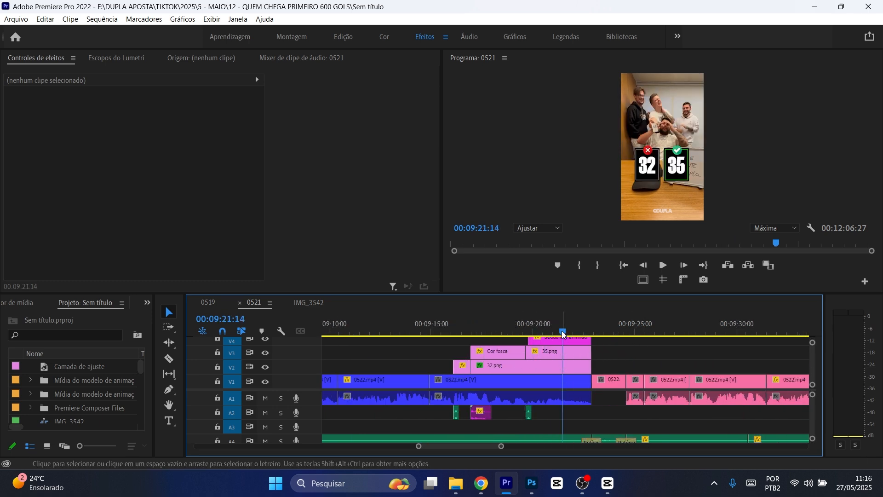
{"action": "left_click_drag", "start_coordinate": [563, 333], "coordinate": [604, 334]}
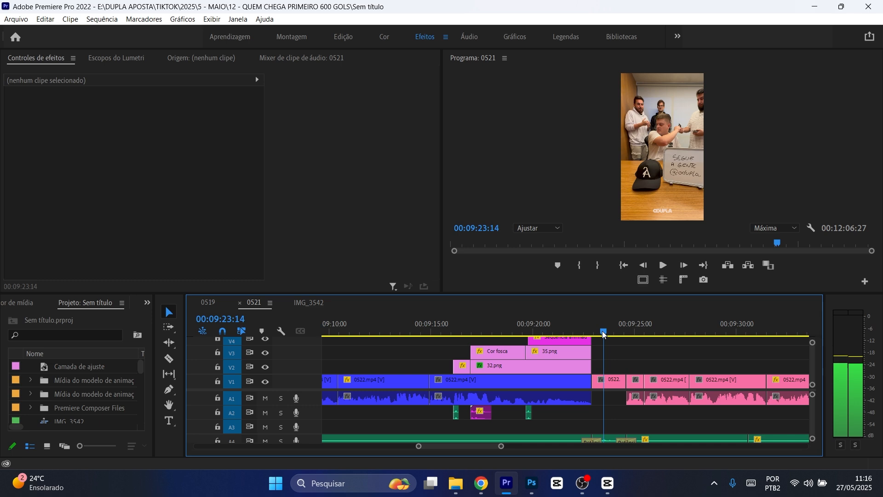
{"action": "key", "text": "minus"}
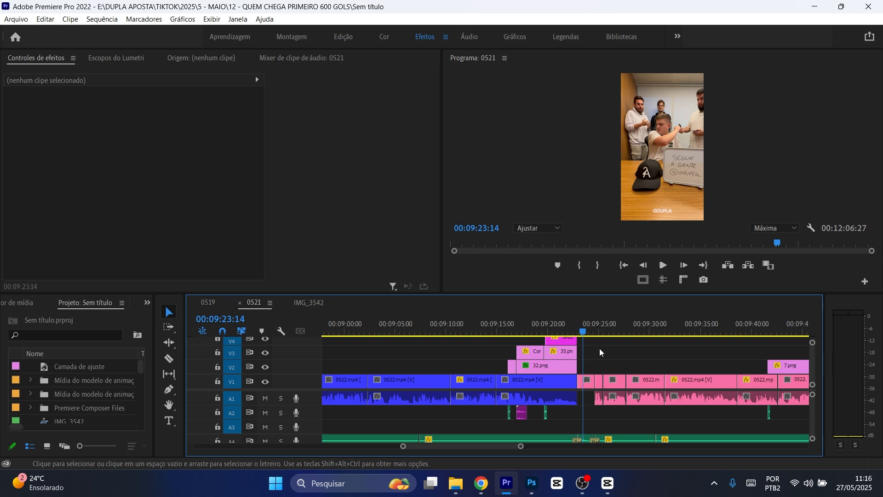
Switch to the IMG_3542 sequence and preview its start and the first blue clip after the yellow section at 00:00:18:25.
{"action": "key", "text": "minus"}
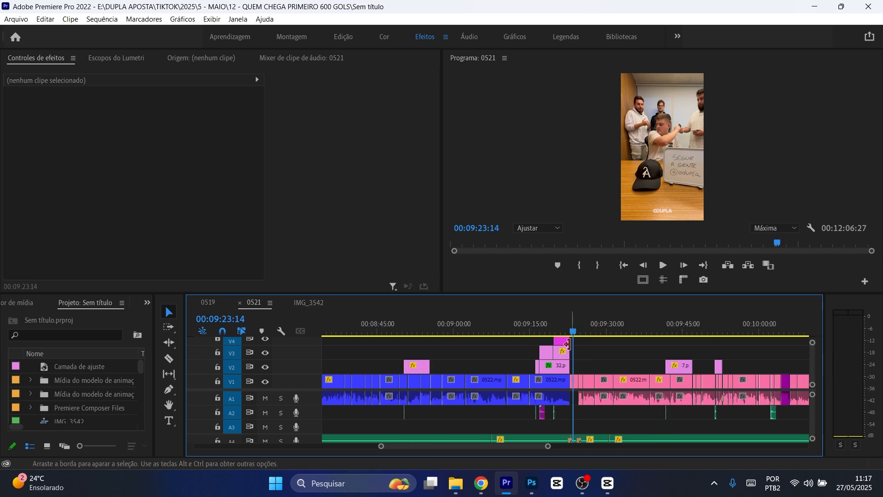
{"action": "left_click", "coordinate": [321, 302]}
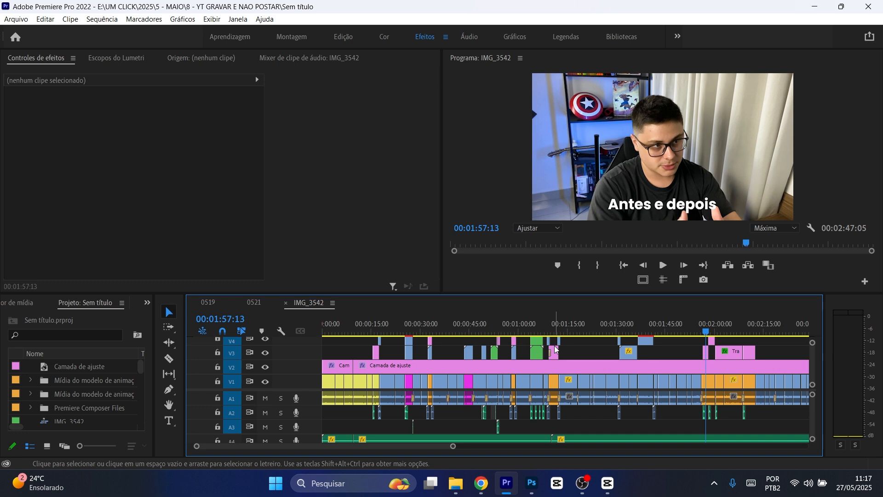
{"action": "key", "text": "Home"}
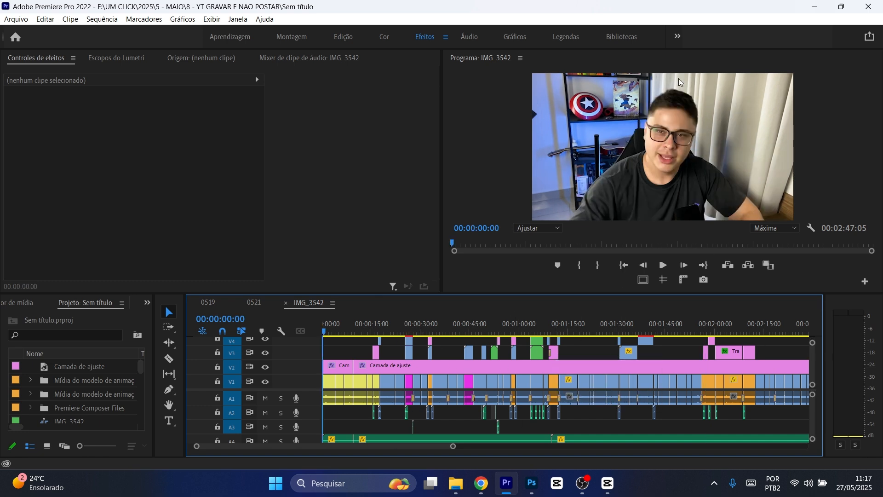
{"action": "key", "text": "equal"}
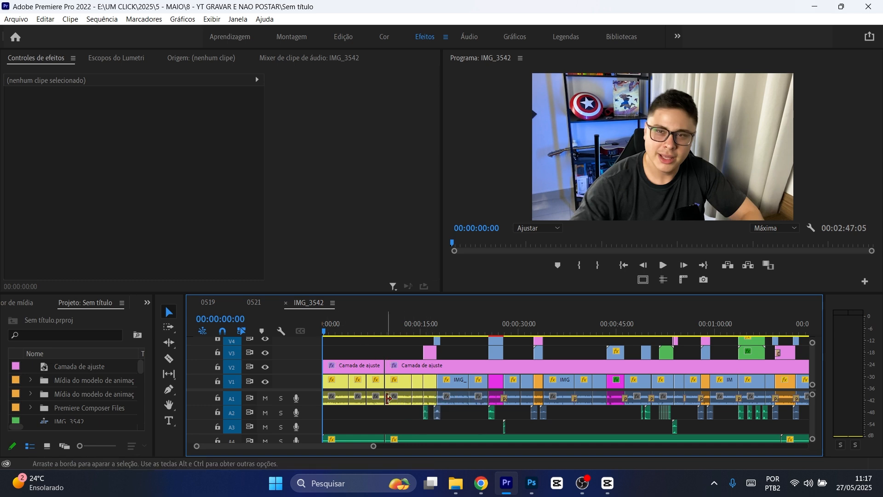
{"action": "left_click", "coordinate": [450, 382]}
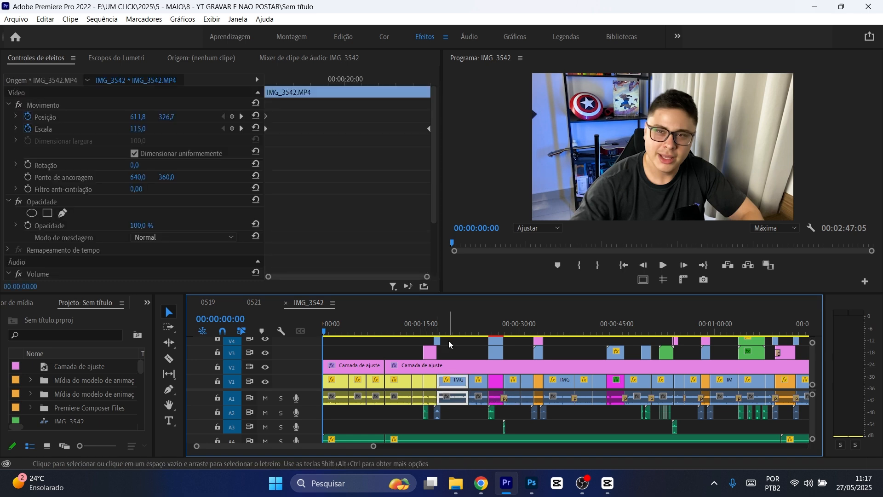
{"action": "left_click", "coordinate": [445, 325]}
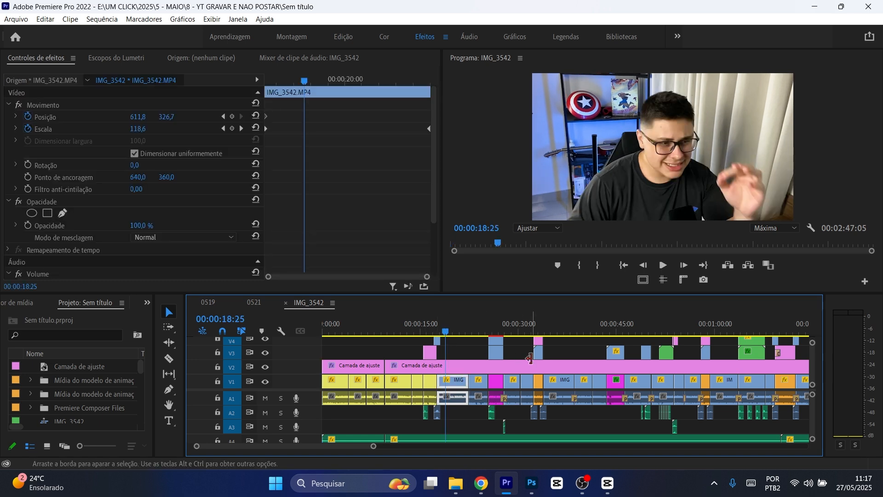
Select the first magenta clip on V1 and bring up its clip options to show where the label setting is.
{"action": "scroll", "coordinate": [467, 349], "scroll_direction": "down", "scroll_amount": 3}
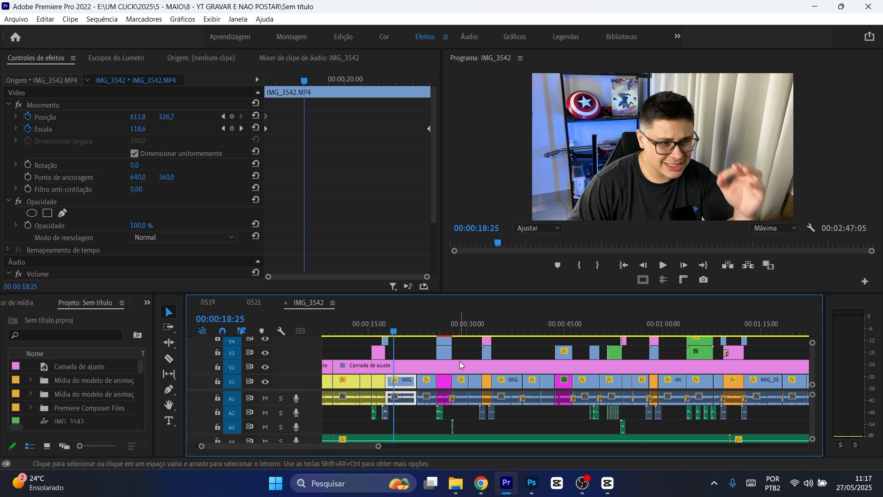
{"action": "left_click", "coordinate": [446, 385]}
{"action": "right_click", "coordinate": [442, 382]}
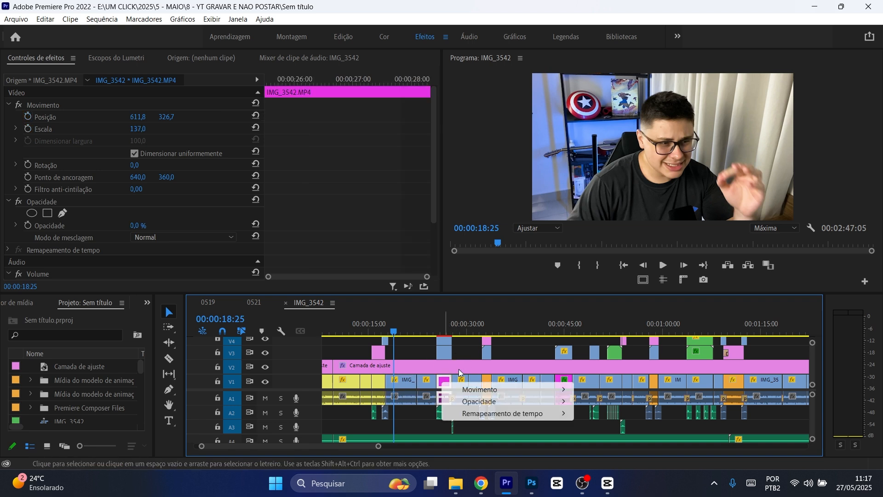
{"action": "left_click", "coordinate": [462, 353]}
{"action": "key", "text": "="}
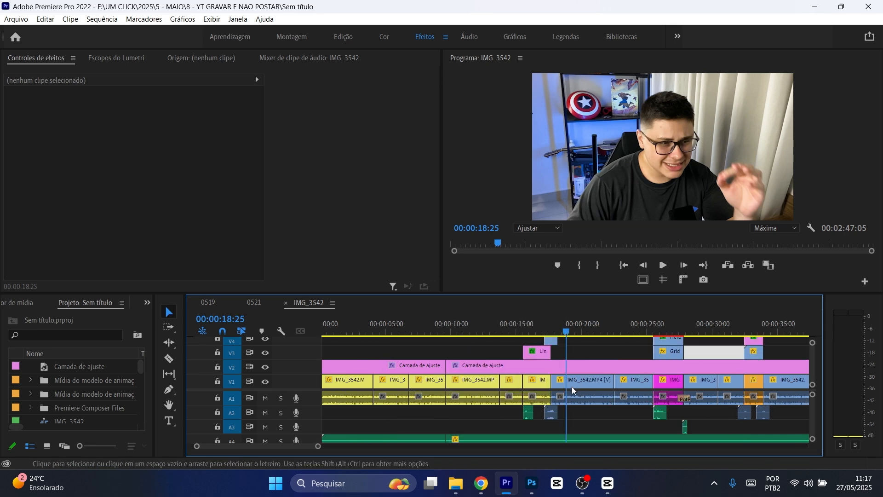
{"action": "right_click", "coordinate": [668, 382]}
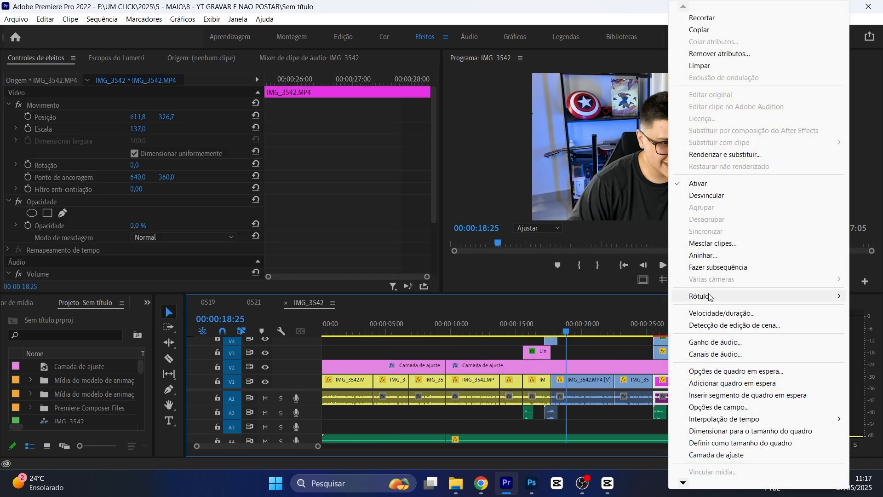
{"action": "mouse_move", "coordinate": [708, 296]}
{"action": "left_click", "coordinate": [625, 351]}
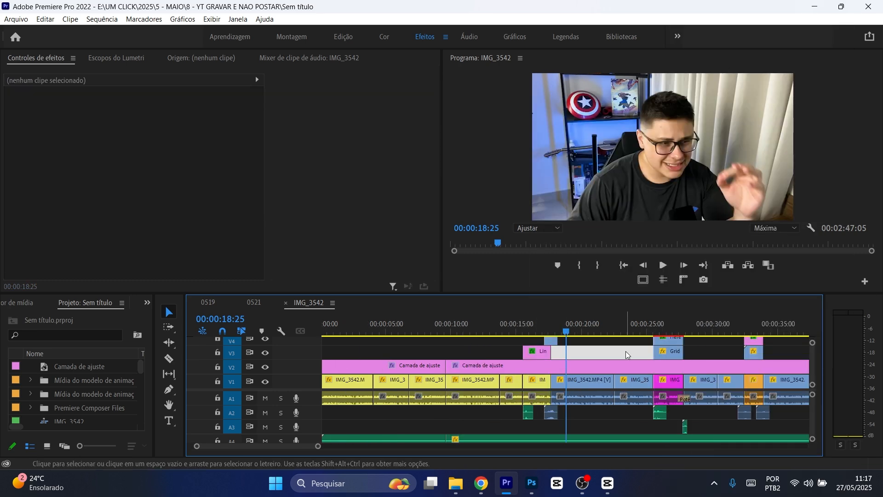
Show the label colour choices for the first orange clip on V1 without changing its label.
{"action": "scroll", "coordinate": [551, 366], "scroll_direction": "down", "scroll_amount": 5}
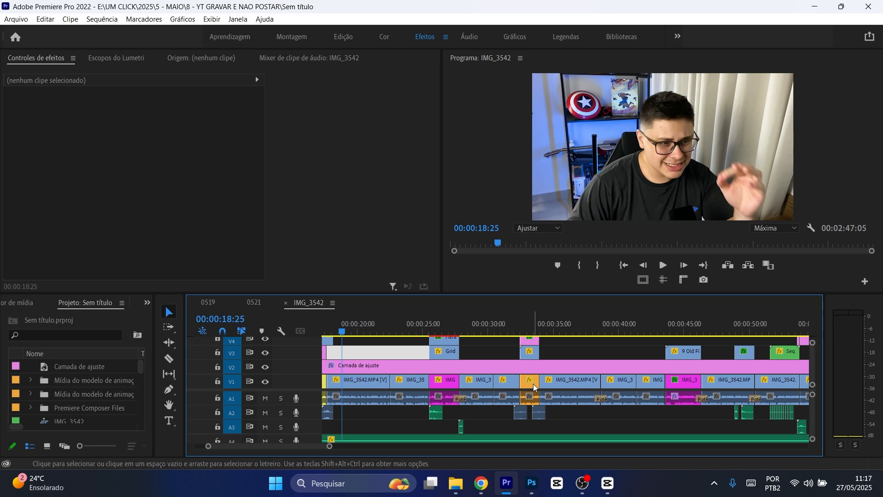
{"action": "right_click", "coordinate": [534, 383]}
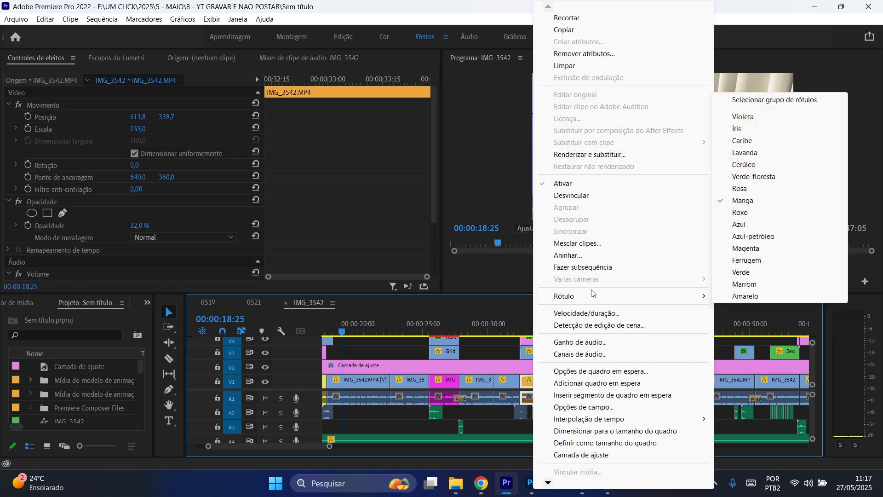
{"action": "left_click", "coordinate": [489, 348]}
{"action": "left_click", "coordinate": [489, 351]}
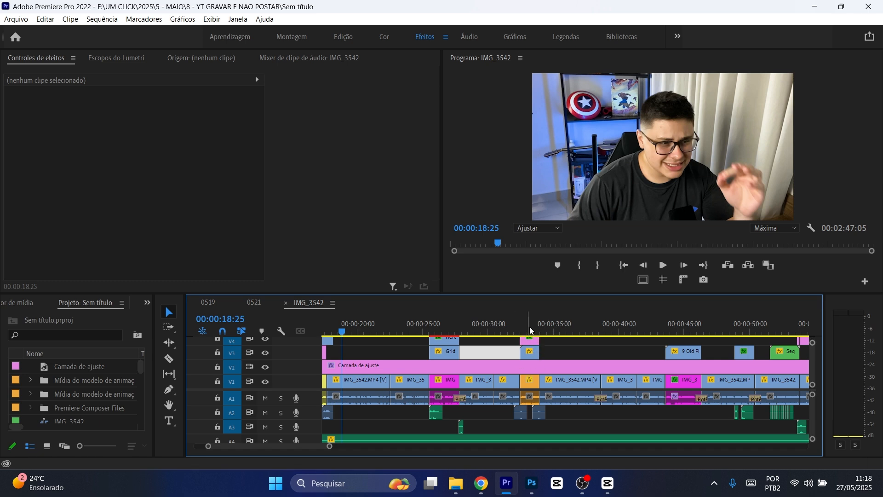
Preview the orange clip at 00:00:33:07 and the magenta clip at 00:00:26:12, selecting each to show its effect settings.
{"action": "scroll", "coordinate": [532, 330], "scroll_direction": "up", "scroll_amount": 4}
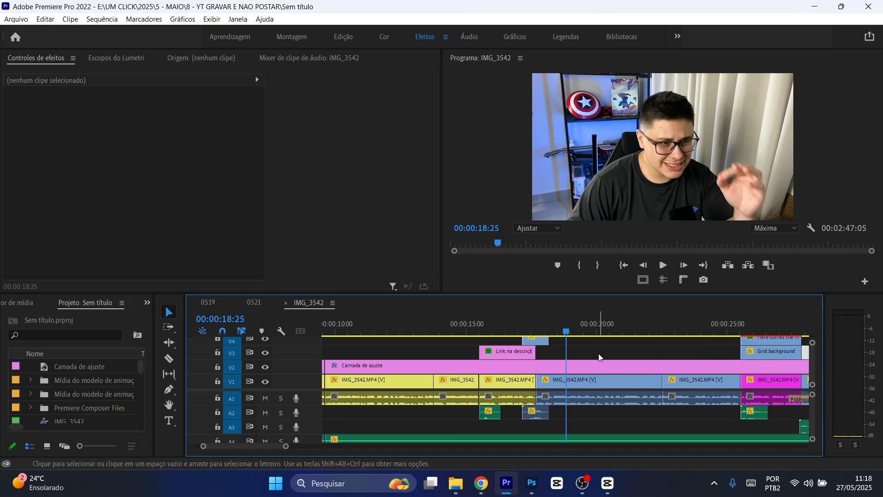
{"action": "left_click", "coordinate": [644, 332]}
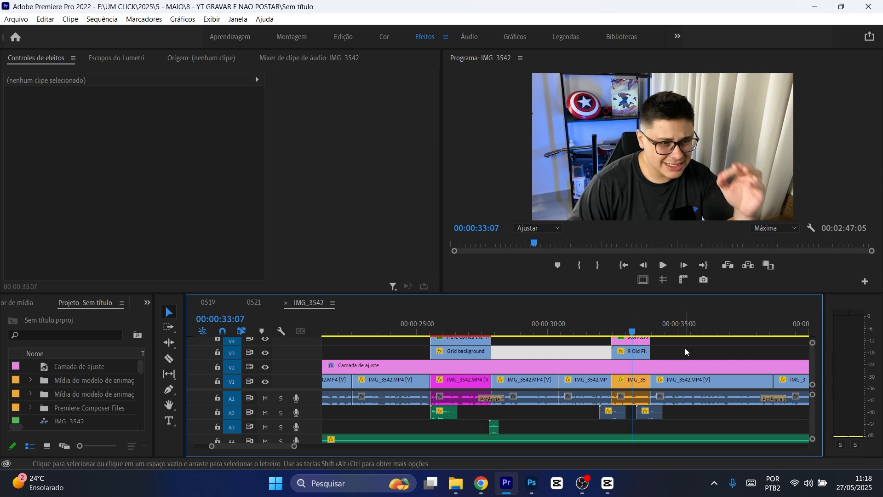
{"action": "scroll", "coordinate": [685, 348], "scroll_direction": "down", "scroll_amount": 2}
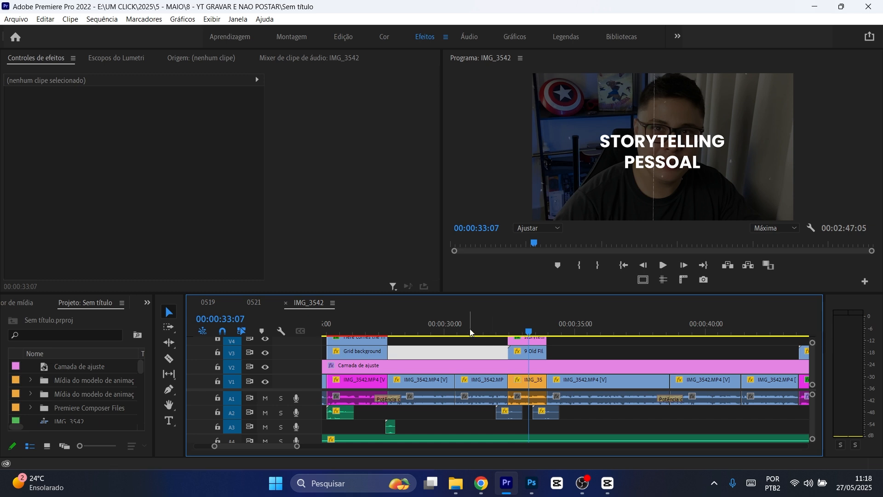
{"action": "left_click", "coordinate": [533, 385]}
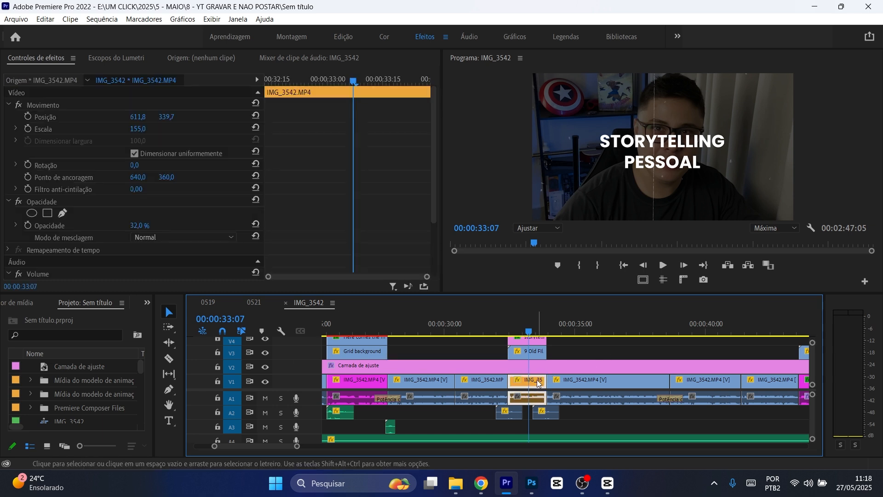
{"action": "left_click", "coordinate": [356, 378]}
{"action": "left_click", "coordinate": [350, 321]}
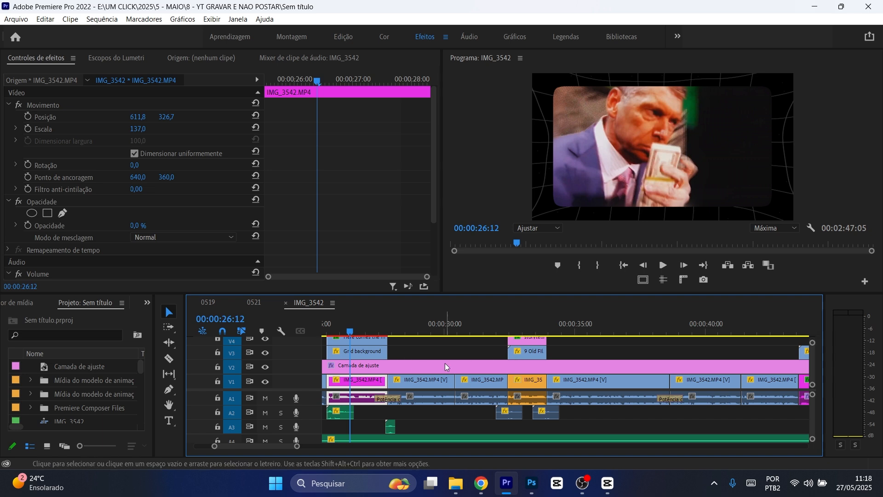
Examine how the yellow, blue, magenta and orange clips and their overlays are arranged around the first magenta clip.
{"action": "scroll", "coordinate": [445, 363], "scroll_direction": "up", "scroll_amount": 1}
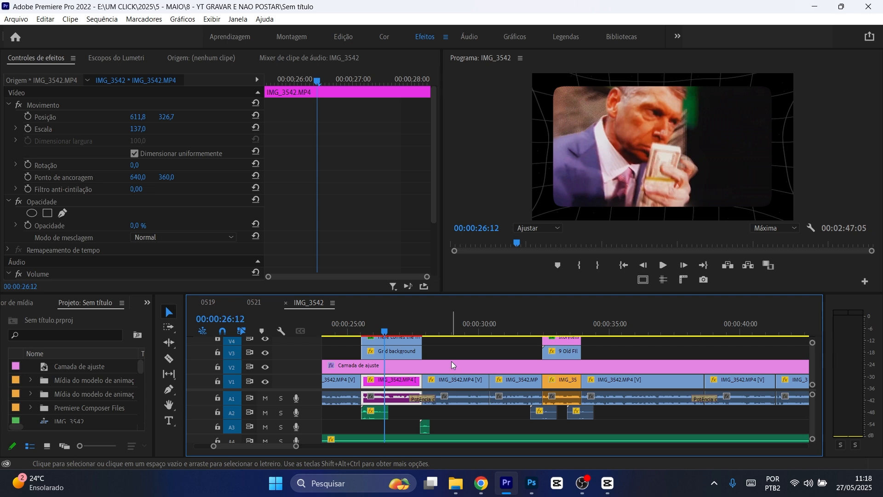
{"action": "key", "text": "minus"}
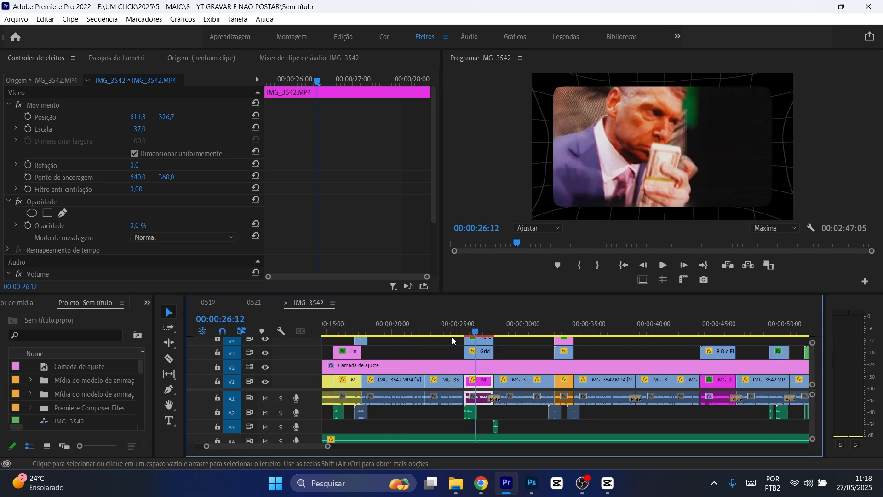
{"action": "key", "text": "minus"}
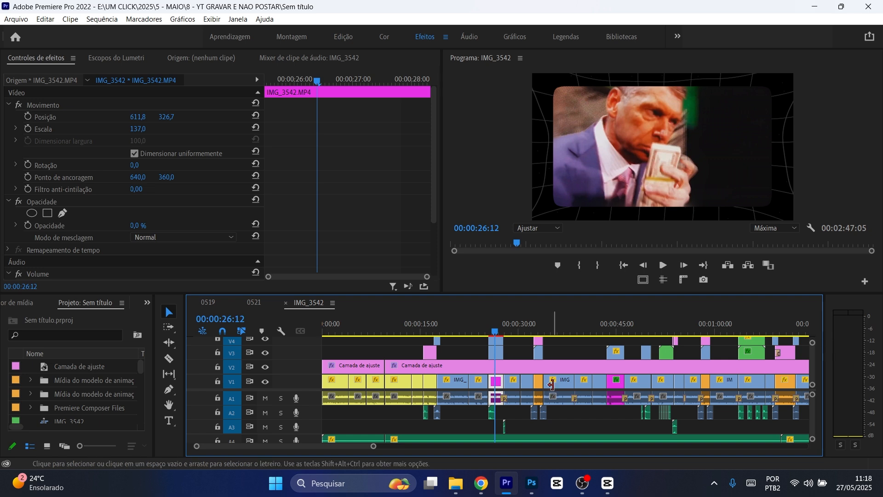
{"action": "key", "text": "equal"}
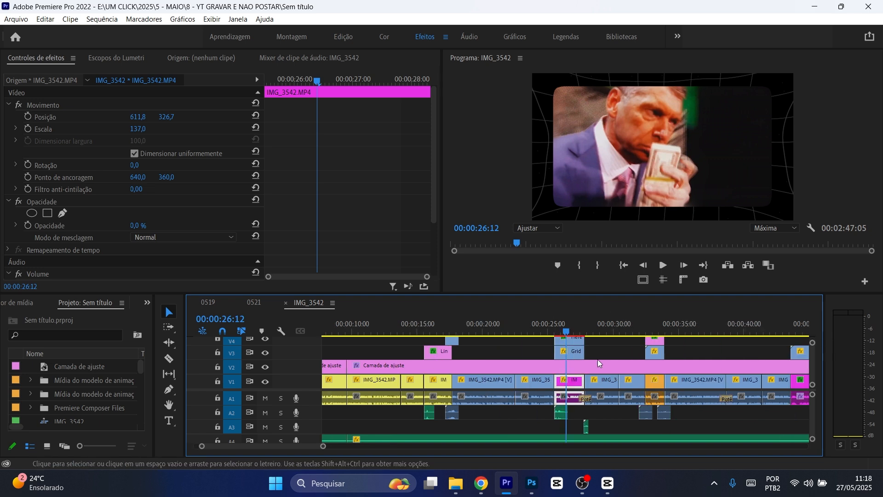
{"action": "key", "text": "equal"}
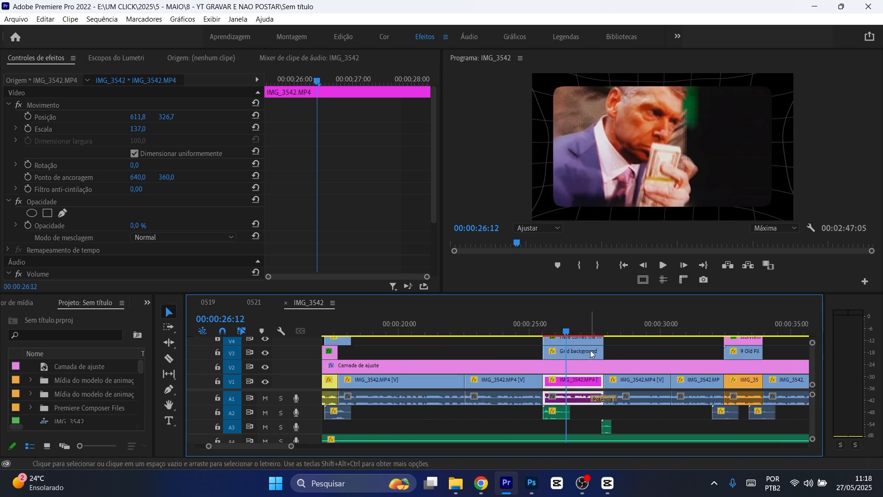
{"action": "scroll", "coordinate": [596, 352], "scroll_direction": "down", "scroll_amount": 2}
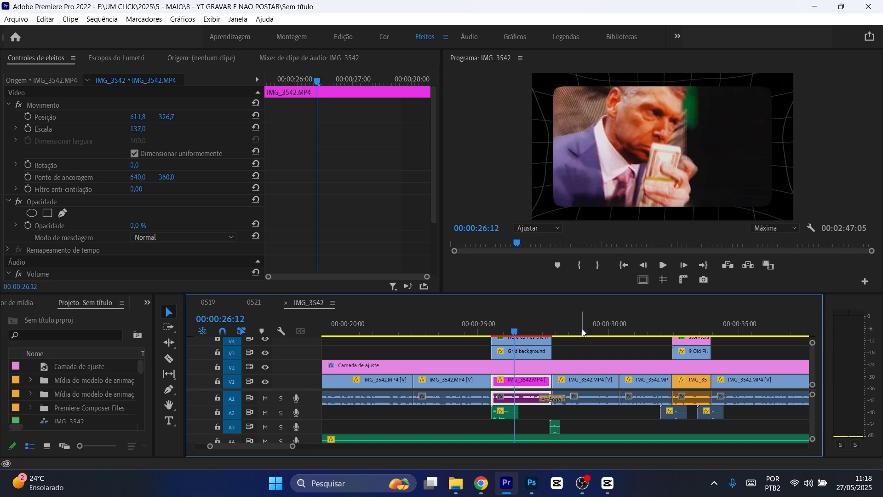
{"action": "scroll", "coordinate": [581, 328], "scroll_direction": "down", "scroll_amount": 1}
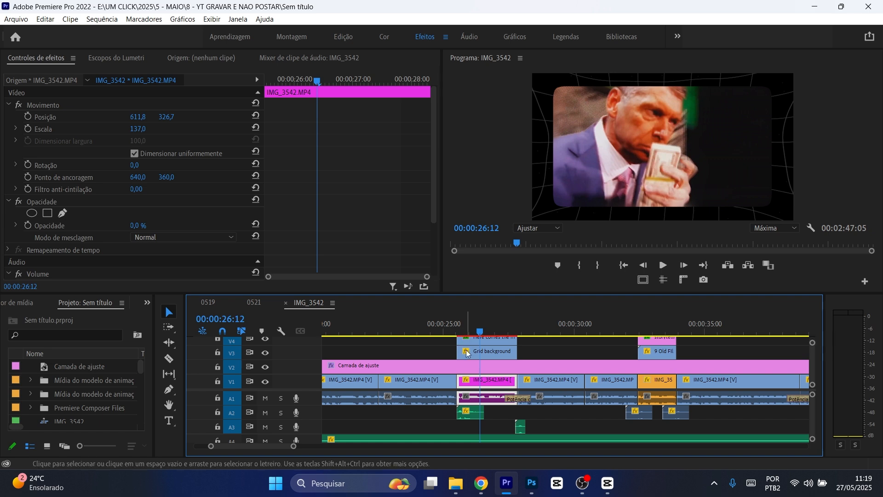
{"action": "scroll", "coordinate": [484, 384], "scroll_direction": "down", "scroll_amount": 3}
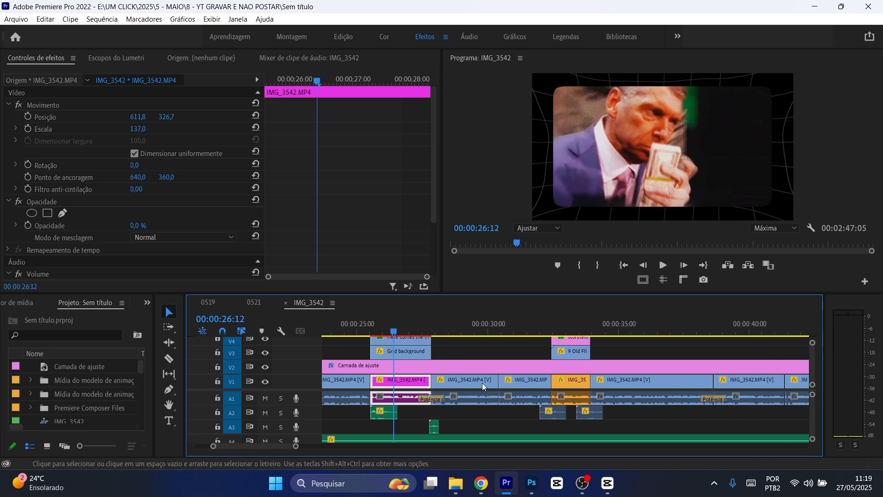
Enlarge the timeline area to reveal more tracks and inspect the orange clip at 00:00:33:04.
{"action": "left_click", "coordinate": [570, 322]}
{"action": "scroll", "coordinate": [598, 358], "scroll_direction": "down", "scroll_amount": 2}
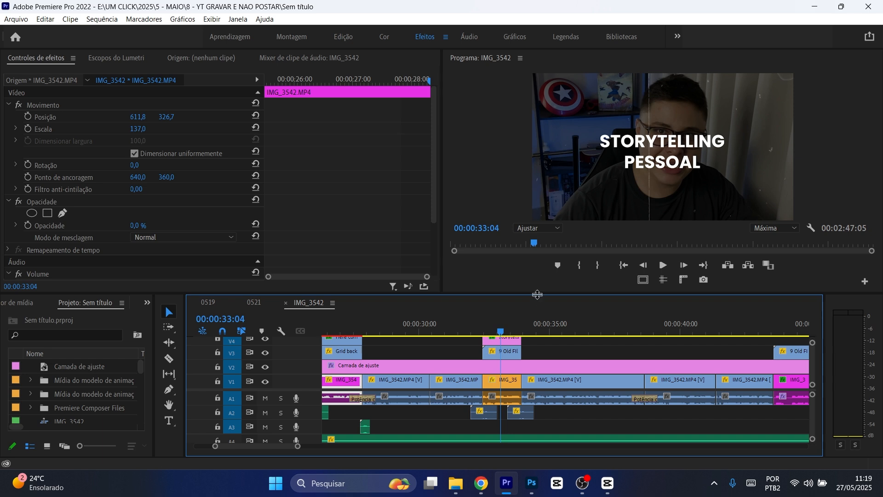
{"action": "left_click_drag", "start_coordinate": [538, 298], "coordinate": [537, 274]}
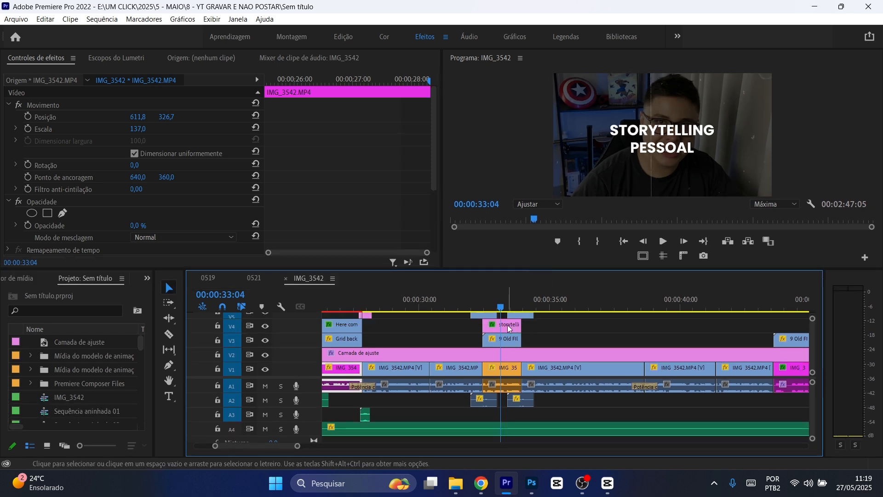
{"action": "left_click", "coordinate": [498, 369]}
Preview the next orange clip with its title overlay at 00:00:58:12 and 00:00:58:24.
{"action": "key", "text": "minus"}
{"action": "scroll", "coordinate": [526, 348], "scroll_direction": "down", "scroll_amount": 3}
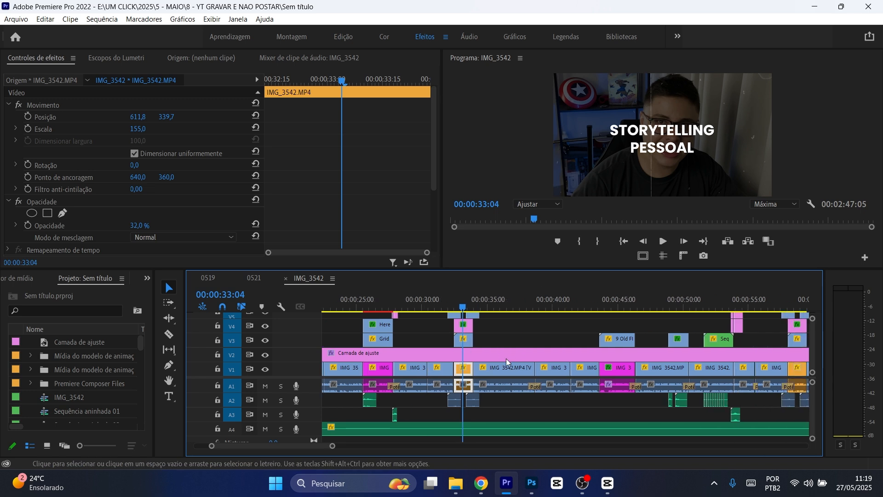
{"action": "scroll", "coordinate": [508, 343], "scroll_direction": "down", "scroll_amount": 2}
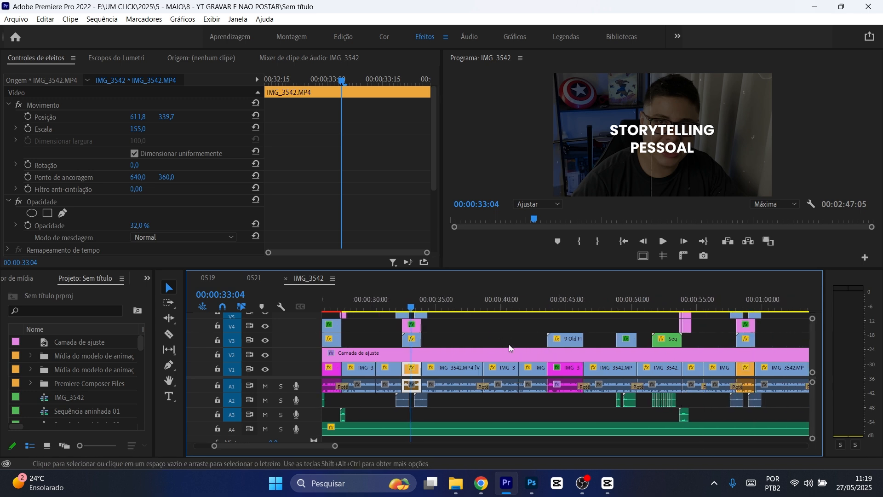
{"action": "left_click_drag", "start_coordinate": [412, 341], "coordinate": [360, 316]}
{"action": "left_click", "coordinate": [707, 300]}
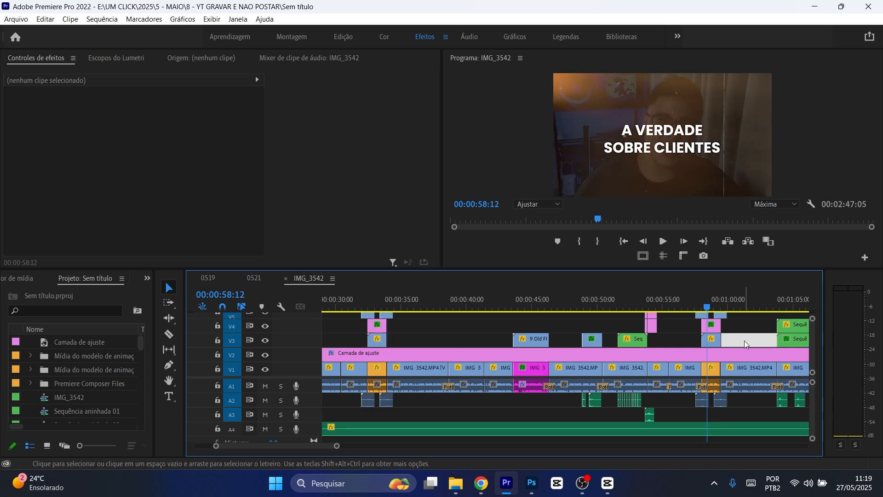
{"action": "left_click", "coordinate": [744, 340]}
{"action": "scroll", "coordinate": [744, 340], "scroll_direction": "down", "scroll_amount": 3}
{"action": "key", "text": "="}
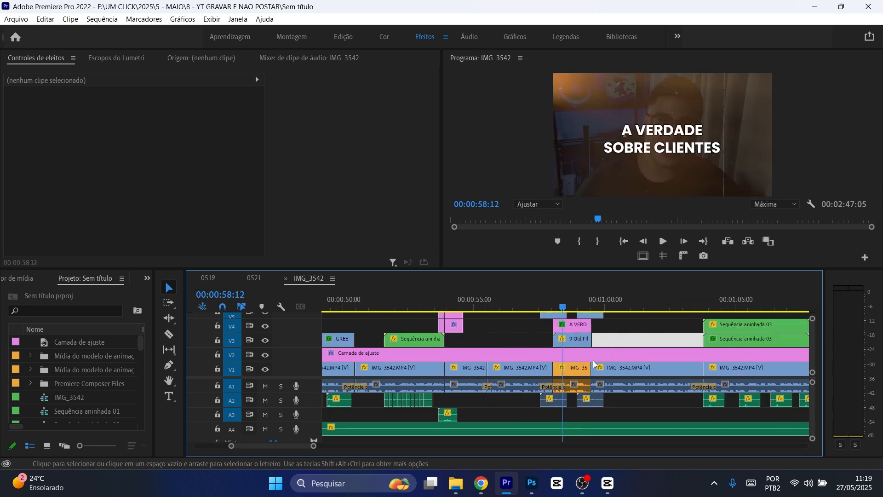
{"action": "left_click_drag", "start_coordinate": [564, 307], "coordinate": [573, 307]}
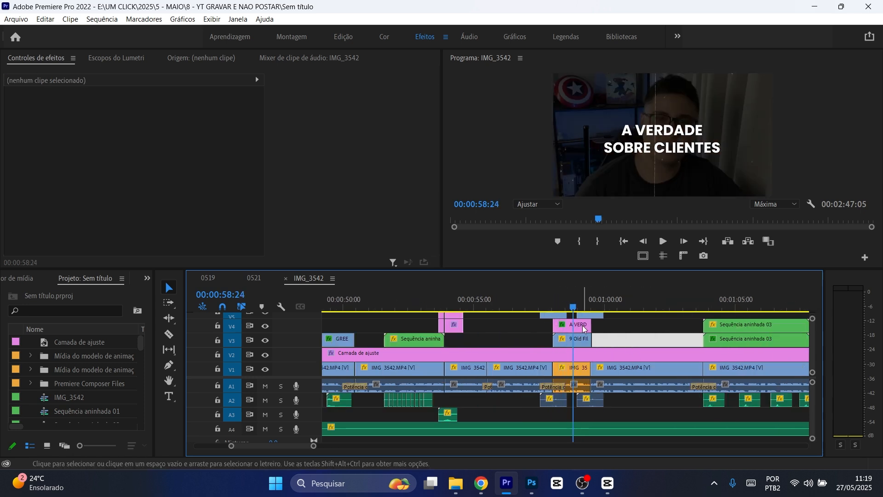
{"action": "key", "text": "minus"}
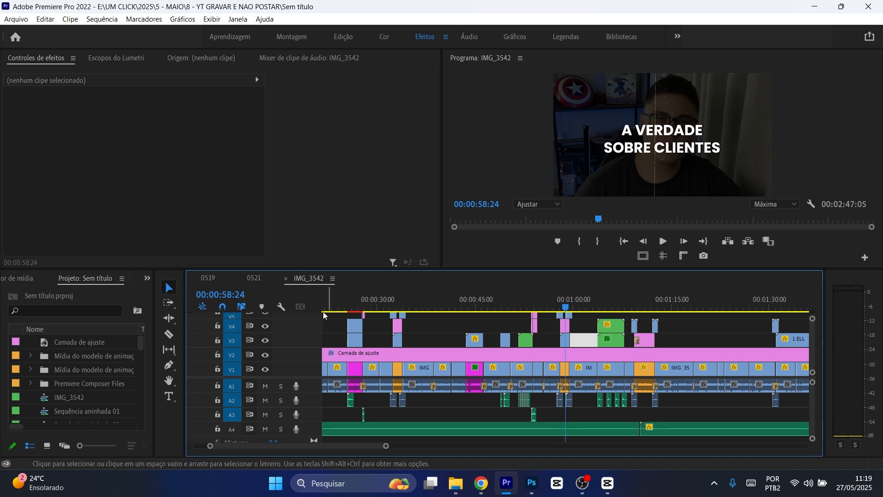
Switch to the 0521 sequence and preview the purple clip in the pink section at 00:10:04:13, selecting it to show its effect settings.
{"action": "left_click", "coordinate": [255, 278]}
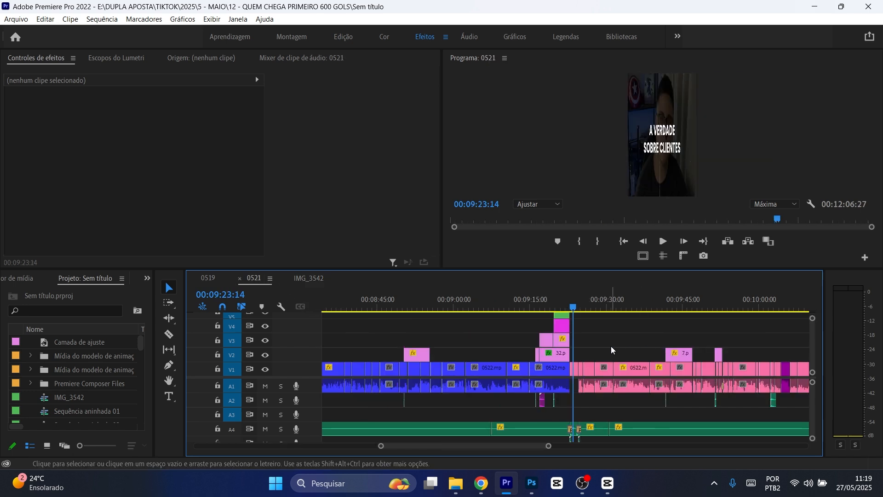
{"action": "scroll", "coordinate": [610, 328], "scroll_direction": "down", "scroll_amount": 2}
{"action": "scroll", "coordinate": [610, 330], "scroll_direction": "down", "scroll_amount": 3}
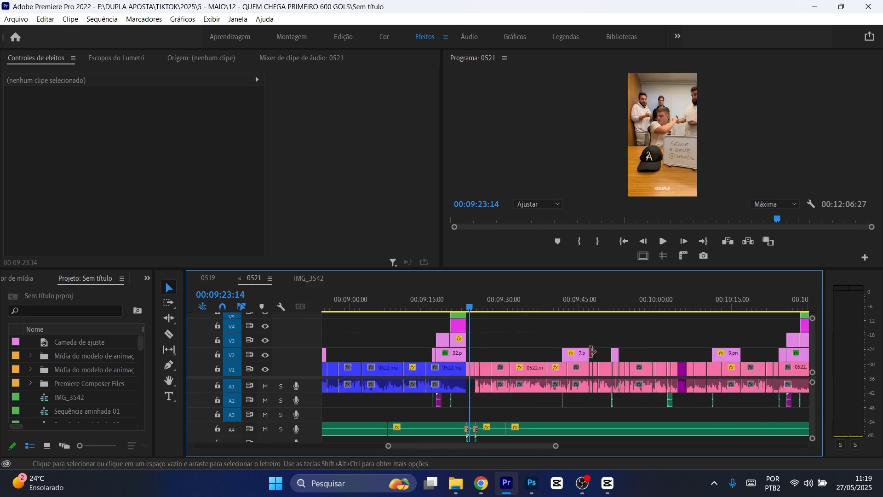
{"action": "scroll", "coordinate": [505, 364], "scroll_direction": "down", "scroll_amount": 1}
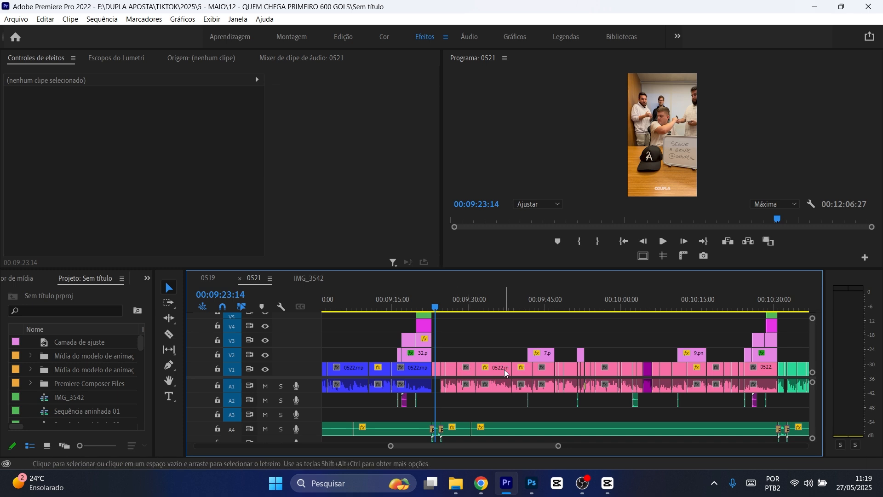
{"action": "left_click", "coordinate": [648, 368]}
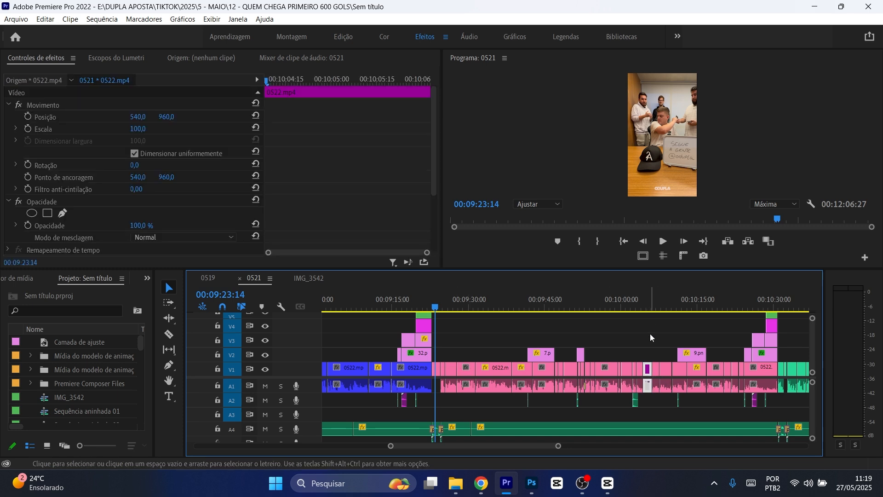
{"action": "left_click", "coordinate": [644, 301]}
Select the purple clip in the green section, preview it at 00:11:31:15 and view it closer among its neighbouring clips.
{"action": "scroll", "coordinate": [671, 369], "scroll_direction": "down", "scroll_amount": 10}
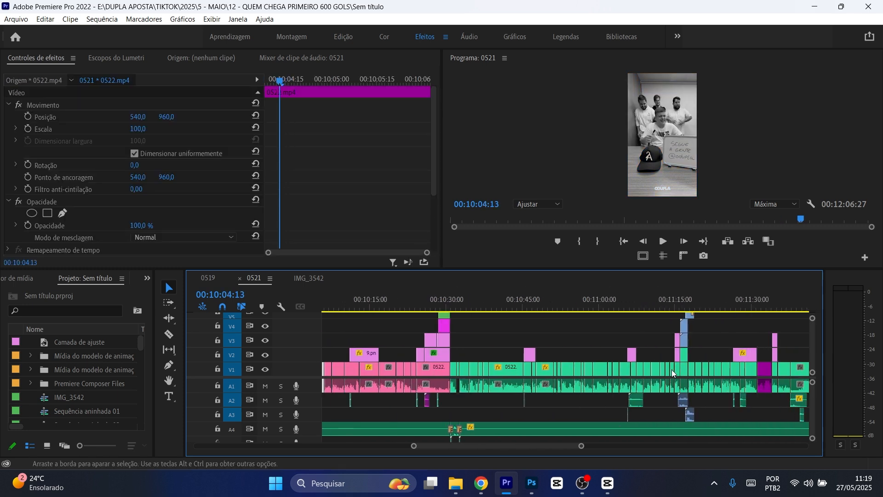
{"action": "scroll", "coordinate": [669, 368], "scroll_direction": "down", "scroll_amount": 1}
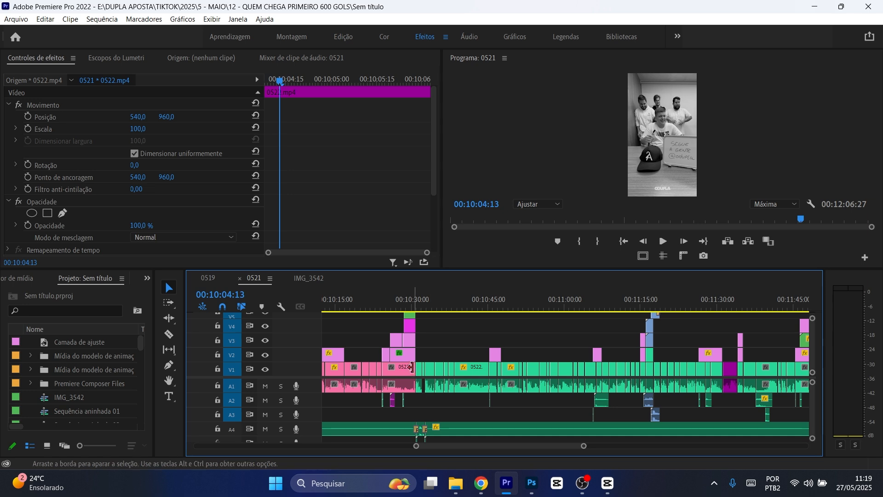
{"action": "left_click", "coordinate": [730, 372]}
{"action": "left_click", "coordinate": [726, 300]}
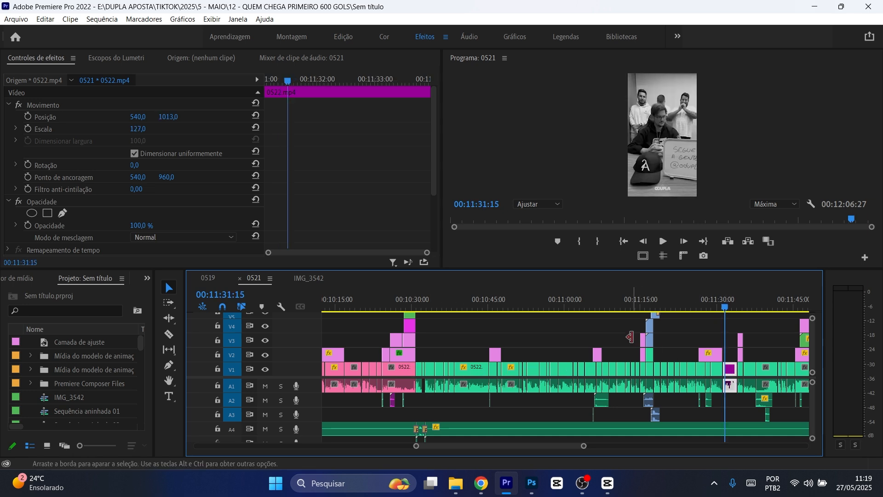
{"action": "key", "text": "equal"}
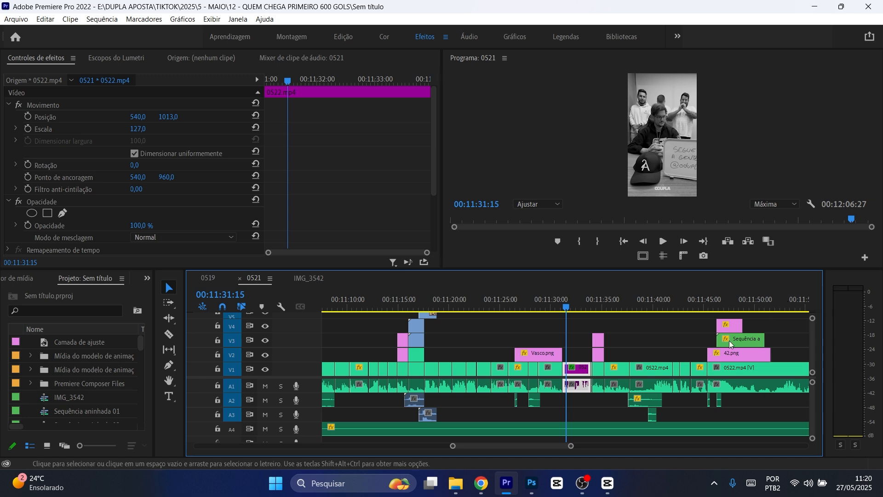
{"action": "scroll", "coordinate": [639, 344], "scroll_direction": "up", "scroll_amount": 2, "text": "alt"}
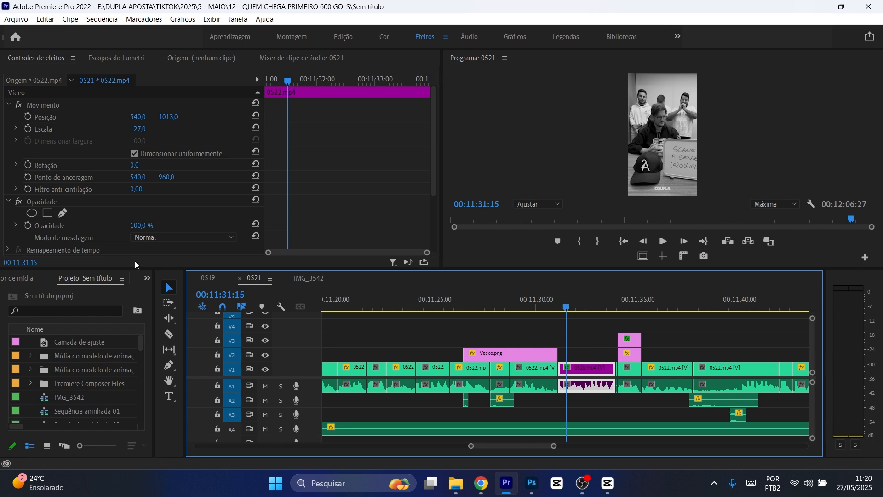
Bring up the effects library and assign the Roxo label to the purple clip at 00:11:31:15, leaving the clip deselected.
{"action": "left_click", "coordinate": [147, 278]}
{"action": "left_click", "coordinate": [182, 329]}
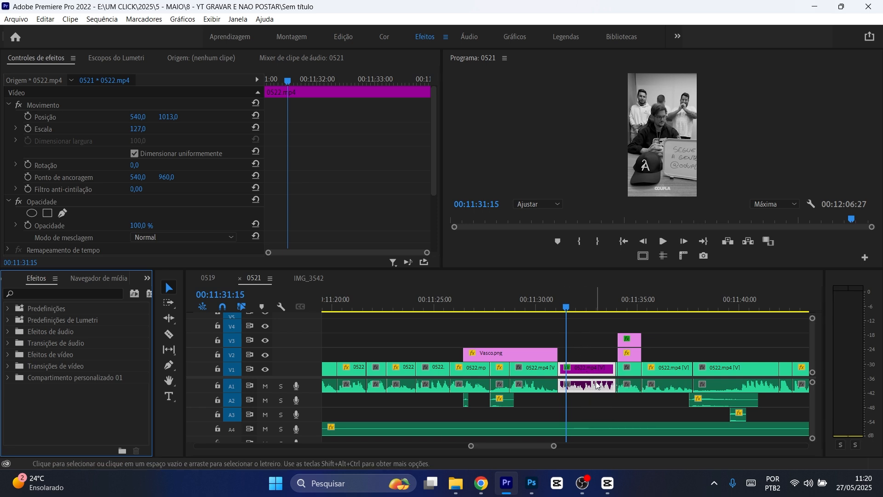
{"action": "right_click", "coordinate": [593, 368]}
{"action": "mouse_move", "coordinate": [675, 297]}
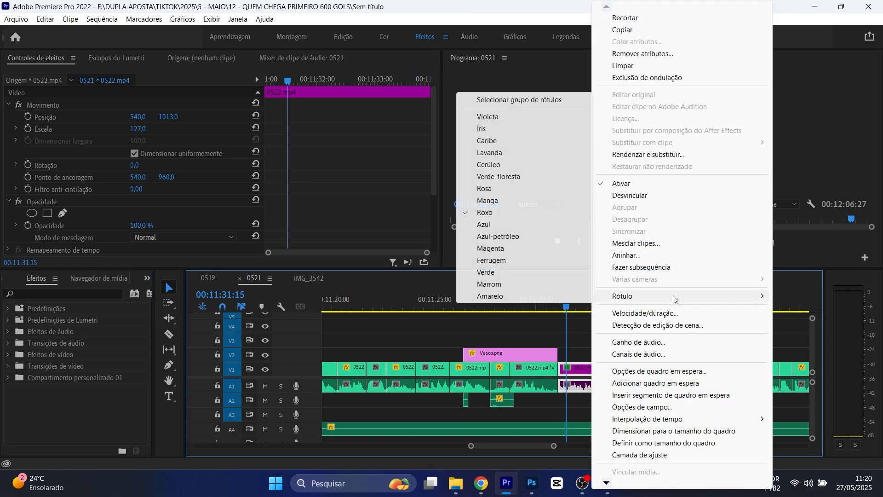
{"action": "left_click", "coordinate": [508, 213]}
{"action": "left_click", "coordinate": [574, 341]}
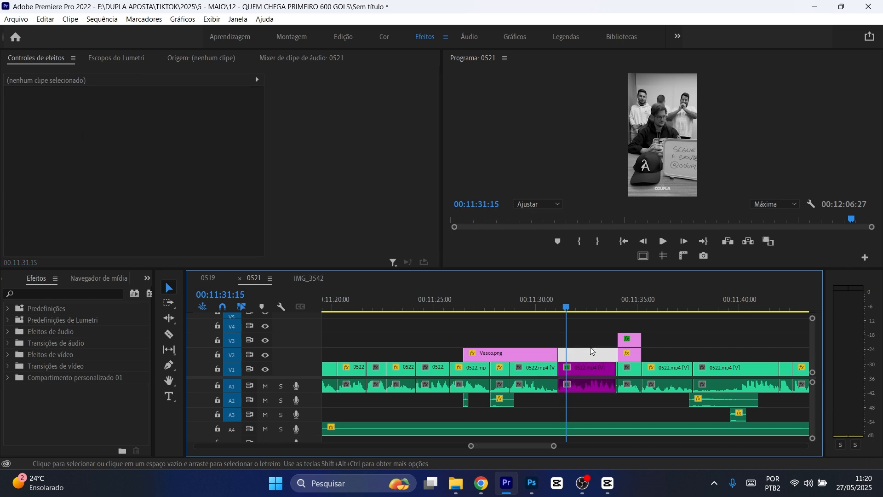
Survey how the yellow, blue, pink and green sections follow one another and where the purple clips sit within them.
{"action": "key", "text": "minus"}
{"action": "key", "text": "minus"}
{"action": "key", "text": "minus"}
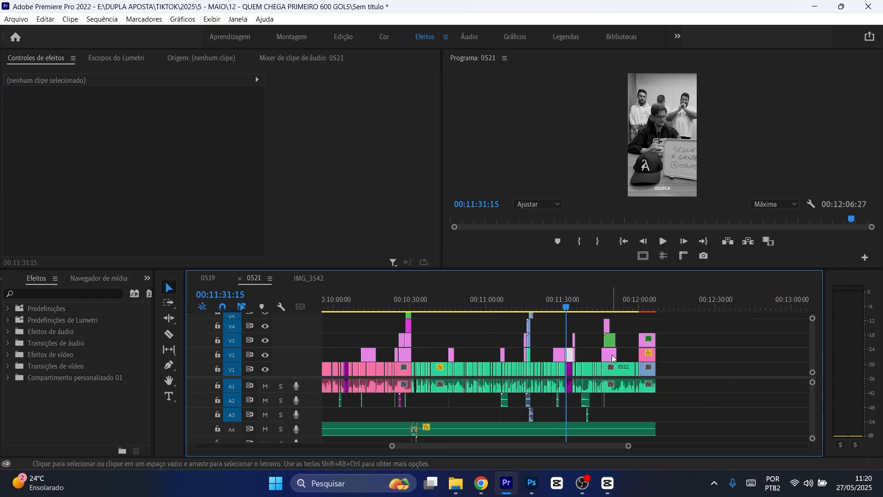
{"action": "scroll", "coordinate": [637, 358], "scroll_direction": "up", "scroll_amount": 5}
{"action": "scroll", "coordinate": [636, 359], "scroll_direction": "up", "scroll_amount": 6}
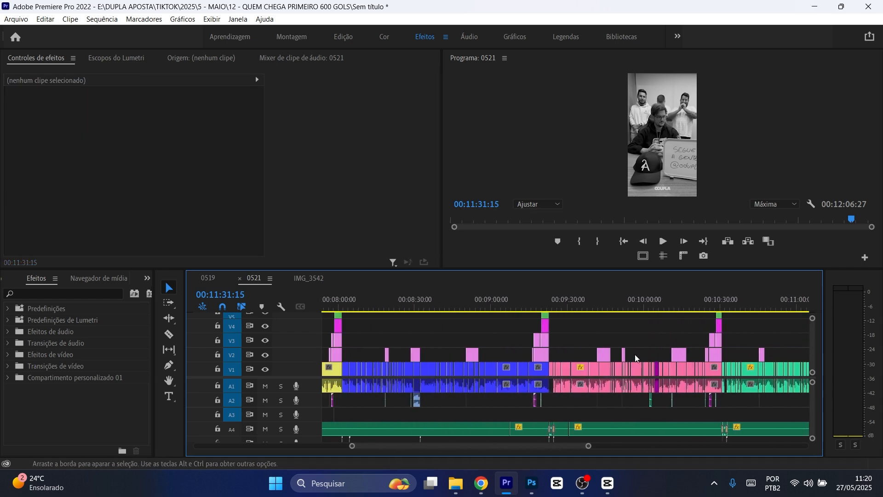
{"action": "scroll", "coordinate": [603, 354], "scroll_direction": "up", "scroll_amount": 3}
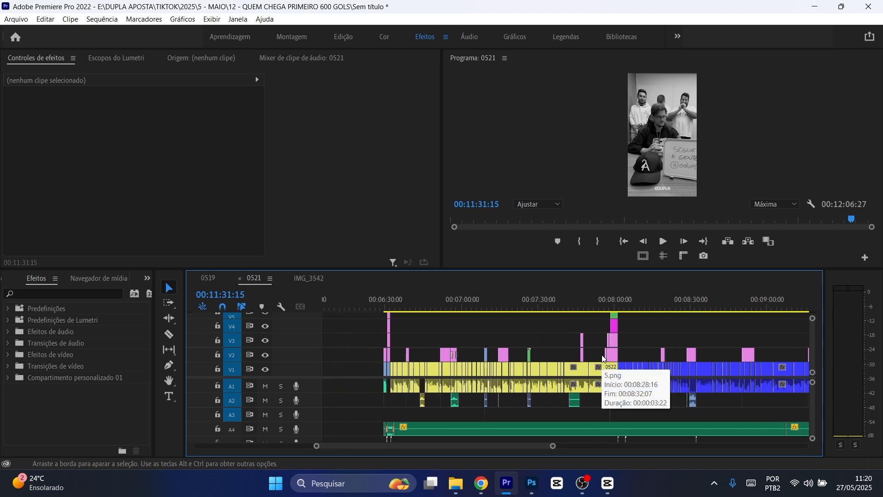
{"action": "scroll", "coordinate": [616, 347], "scroll_direction": "down", "scroll_amount": 8}
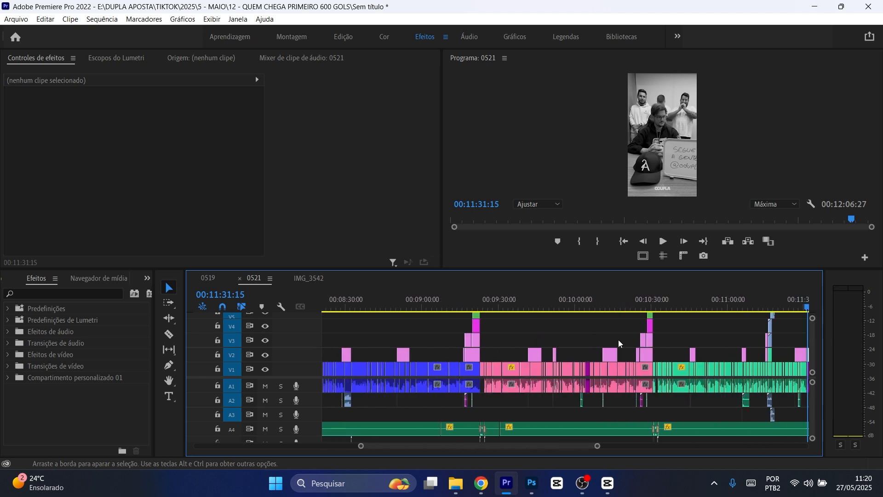
Select the purple clip in the pink section and place the playhead on it at 00:10:04:28.
{"action": "left_click", "coordinate": [585, 301]}
{"action": "key", "text": "="}
{"action": "key", "text": "="}
{"action": "key", "text": "="}
{"action": "key", "text": "="}
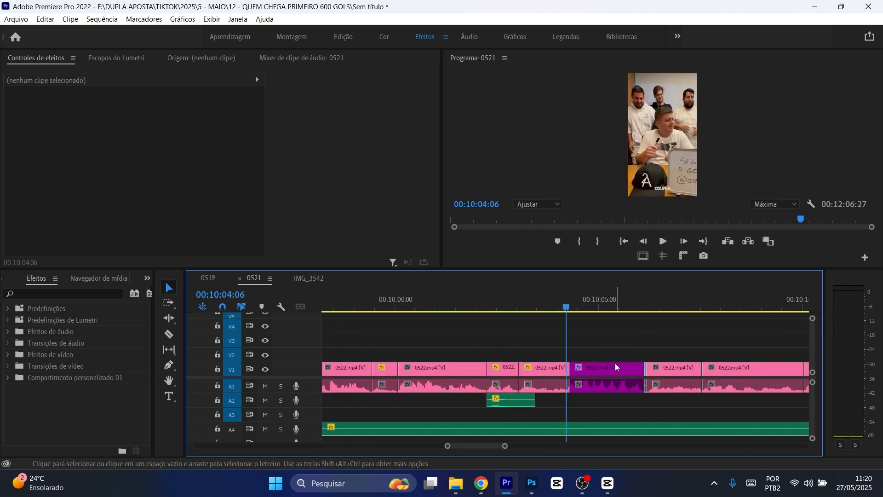
{"action": "left_click", "coordinate": [613, 370]}
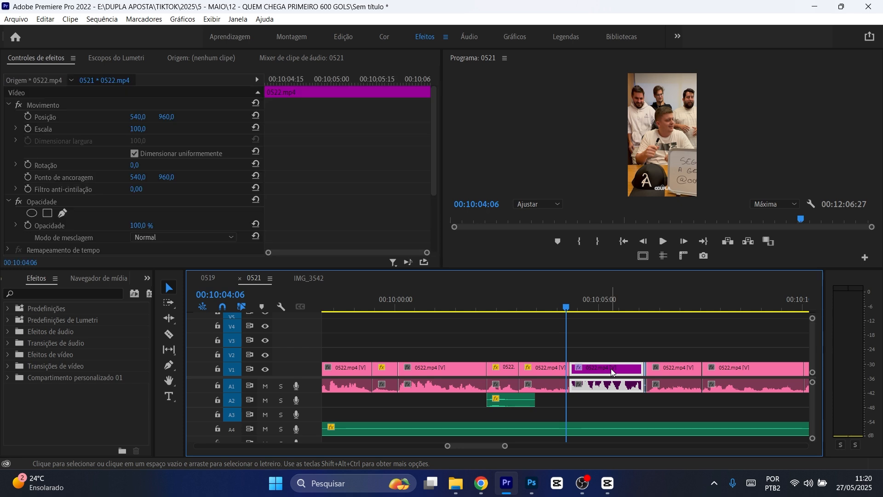
{"action": "left_click", "coordinate": [596, 305]}
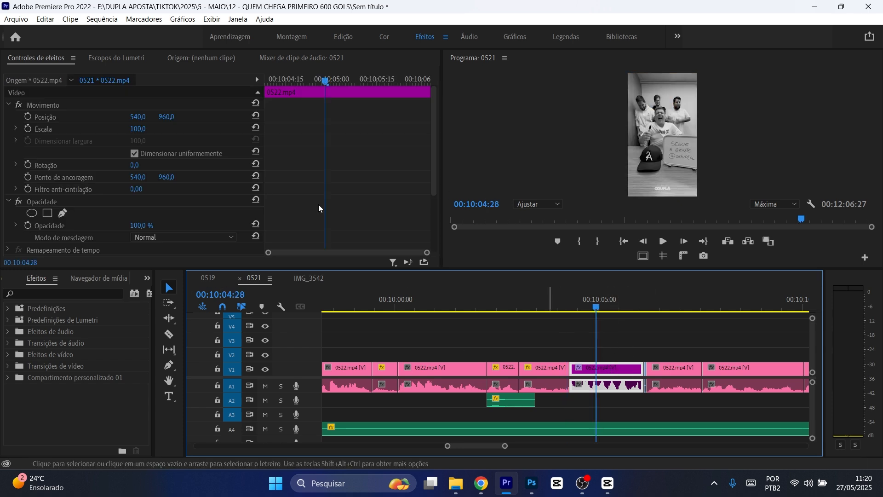
Remove the Preto e branco effect from the selected purple clip.
{"action": "scroll", "coordinate": [317, 206], "scroll_direction": "down", "scroll_amount": 3}
{"action": "right_click", "coordinate": [51, 180]}
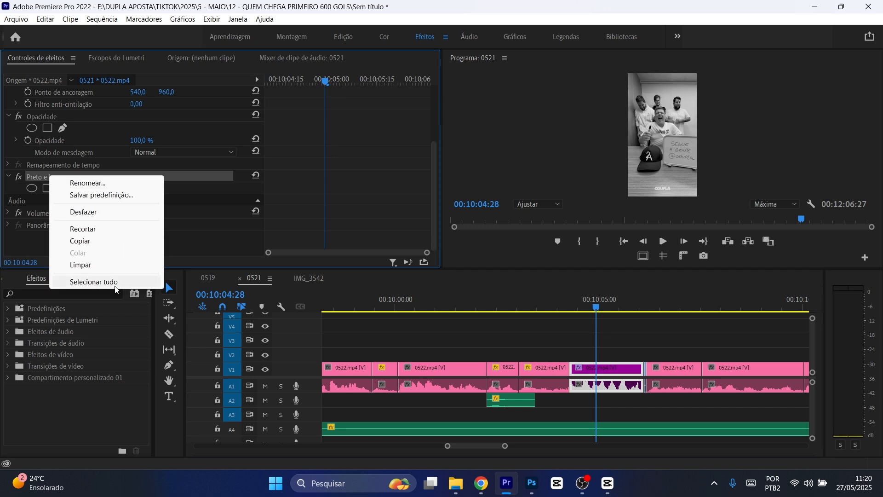
{"action": "left_click", "coordinate": [114, 265]}
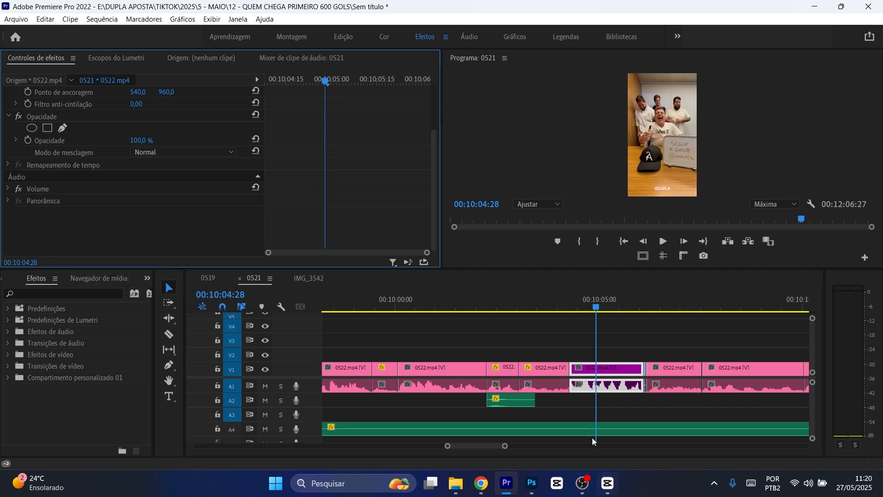
Select every clip that shares the purple clip's Roxo label using its label group.
{"action": "right_click", "coordinate": [614, 373]}
{"action": "mouse_move", "coordinate": [634, 297]}
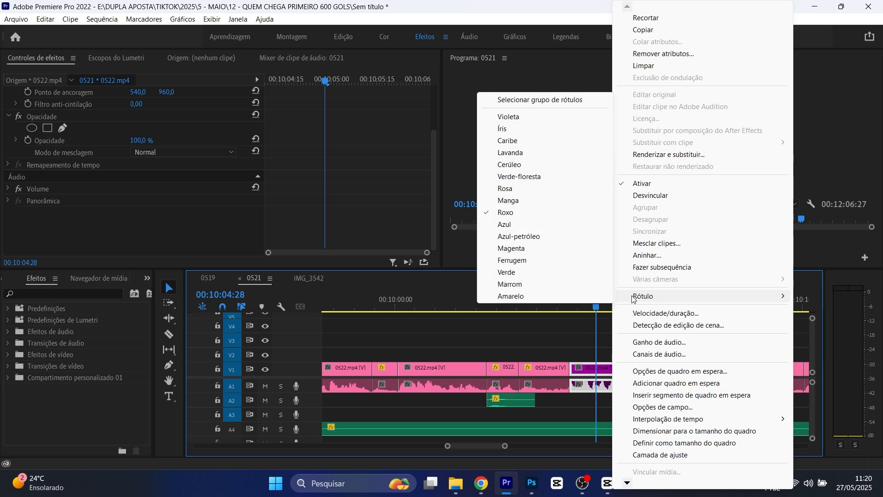
{"action": "left_click", "coordinate": [545, 100]}
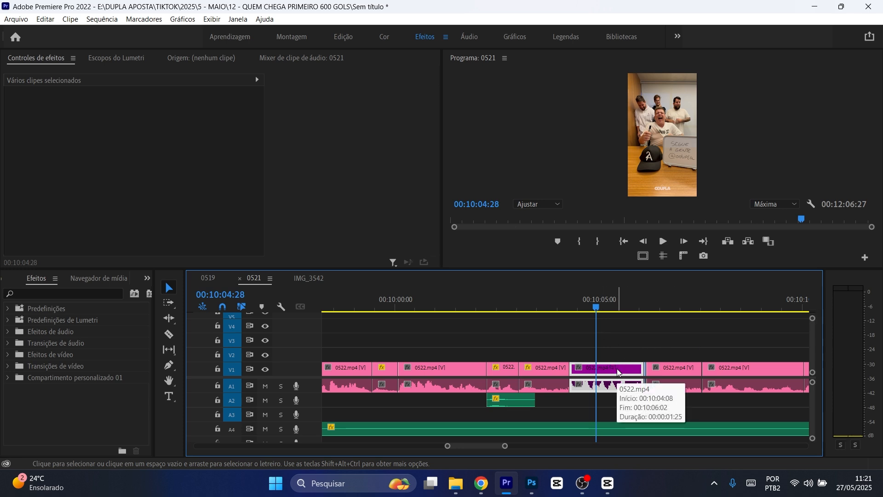
Examine the timeline's green, pink, blue and yellow sections to check which purple clips the label group selection includes.
{"action": "key", "text": "minus"}
{"action": "key", "text": "minus"}
{"action": "scroll", "coordinate": [592, 361], "scroll_direction": "down", "scroll_amount": 2}
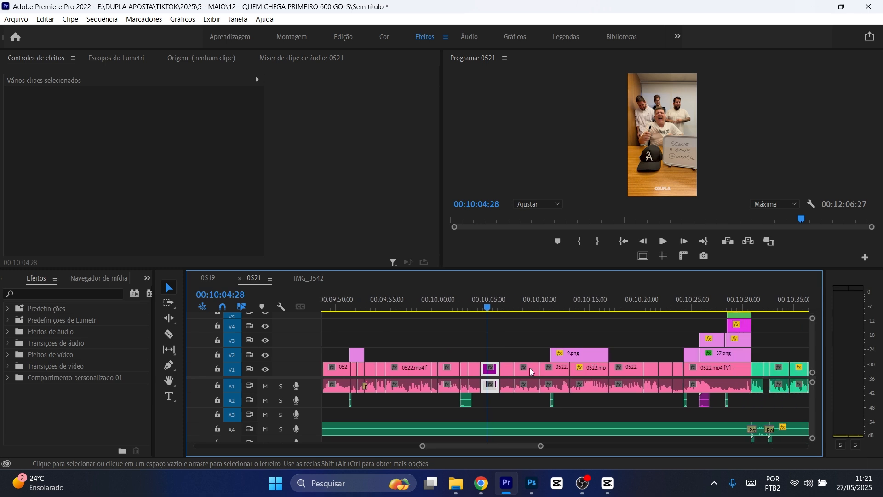
{"action": "scroll", "coordinate": [532, 372], "scroll_direction": "down", "scroll_amount": 8}
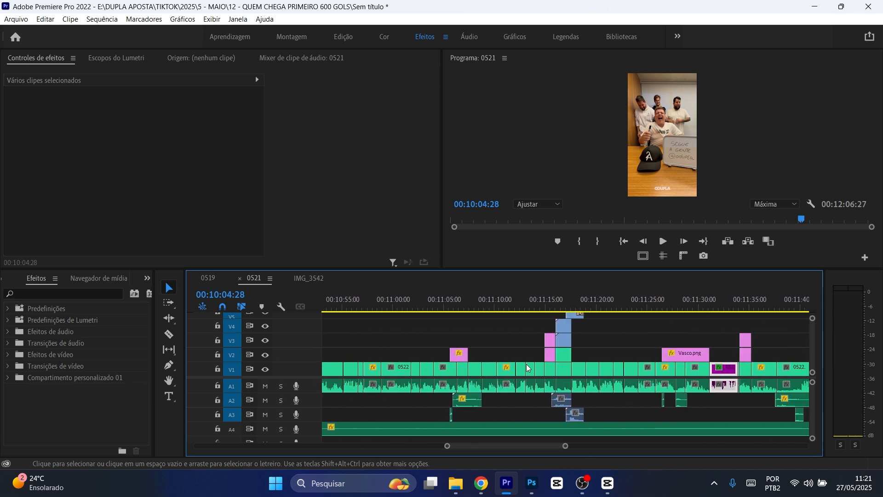
{"action": "scroll", "coordinate": [529, 368], "scroll_direction": "down", "scroll_amount": 1}
{"action": "scroll", "coordinate": [626, 376], "scroll_direction": "up", "scroll_amount": 2}
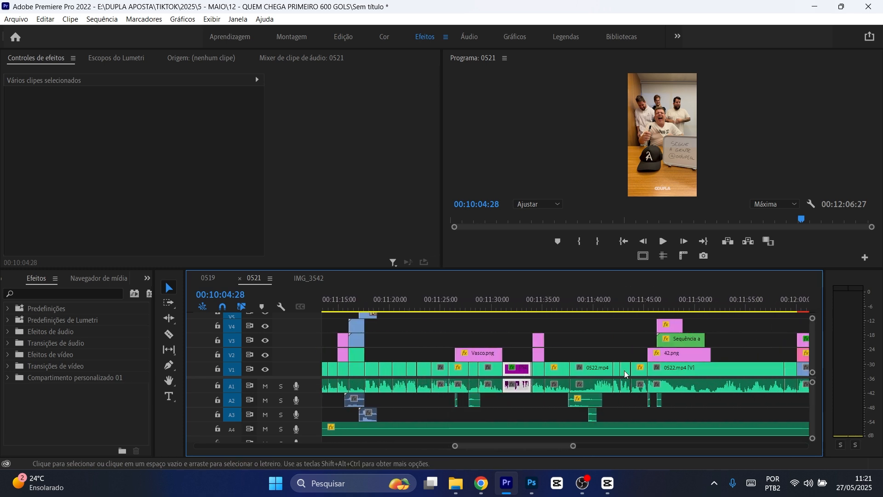
{"action": "scroll", "coordinate": [626, 375], "scroll_direction": "up", "scroll_amount": 10}
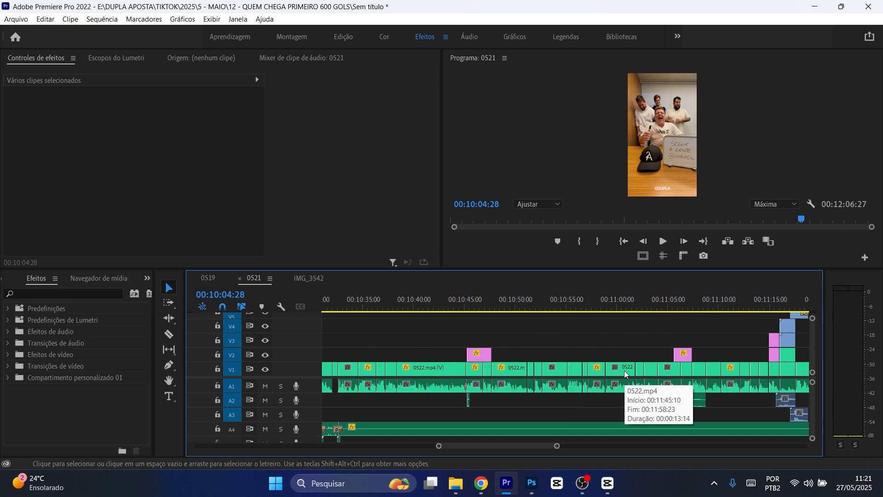
{"action": "scroll", "coordinate": [628, 373], "scroll_direction": "up", "scroll_amount": 10}
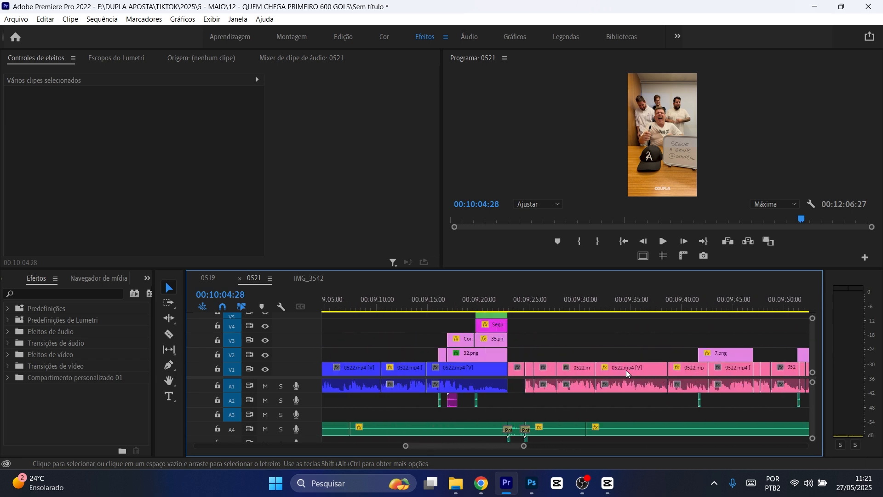
{"action": "scroll", "coordinate": [629, 372], "scroll_direction": "up", "scroll_amount": 10}
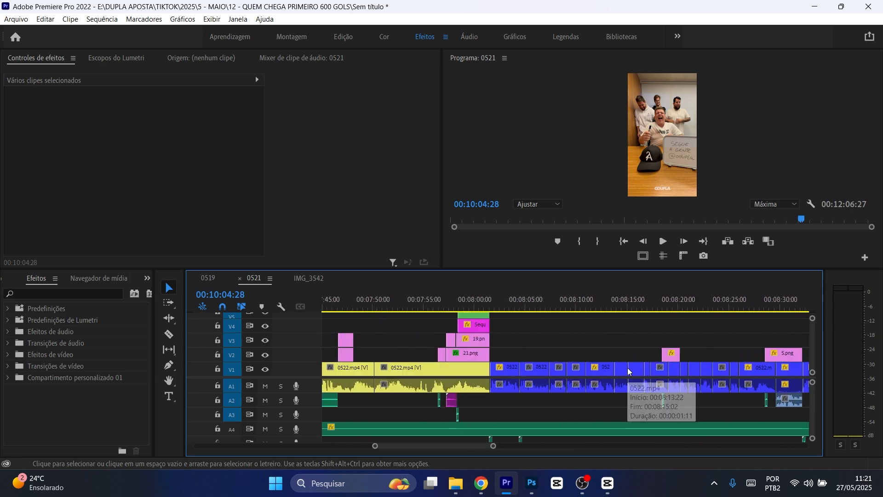
{"action": "scroll", "coordinate": [629, 372], "scroll_direction": "down", "scroll_amount": 8}
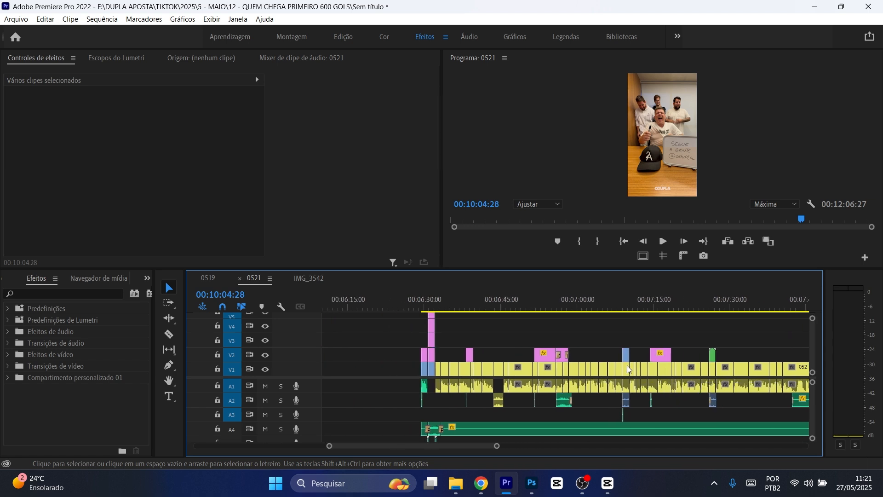
{"action": "scroll", "coordinate": [629, 370], "scroll_direction": "down", "scroll_amount": 10}
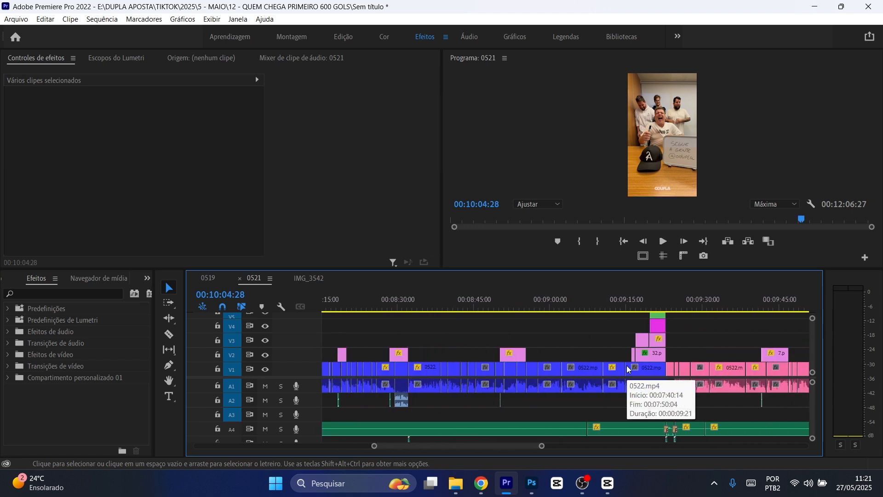
{"action": "scroll", "coordinate": [631, 367], "scroll_direction": "up", "scroll_amount": 8}
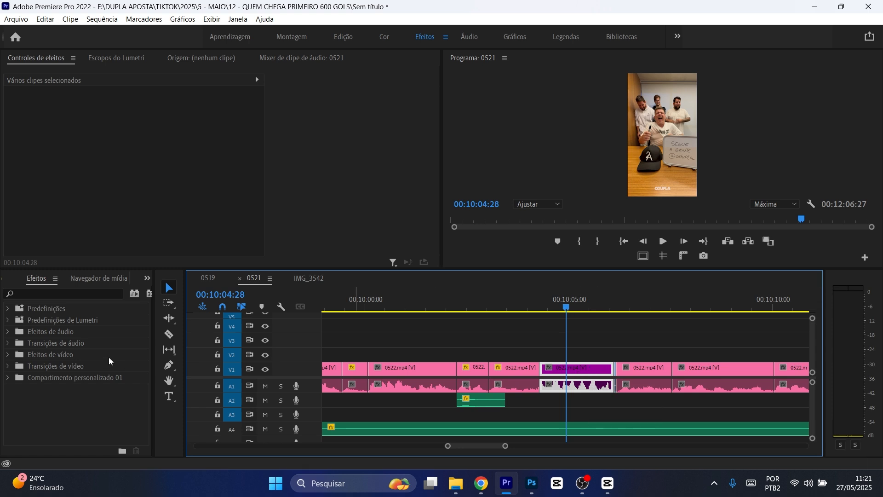
Search the effects for "preto e bra" and apply Preto e branco to the selected purple clips.
{"action": "left_click", "coordinate": [148, 278]}
{"action": "left_click", "coordinate": [88, 303]}
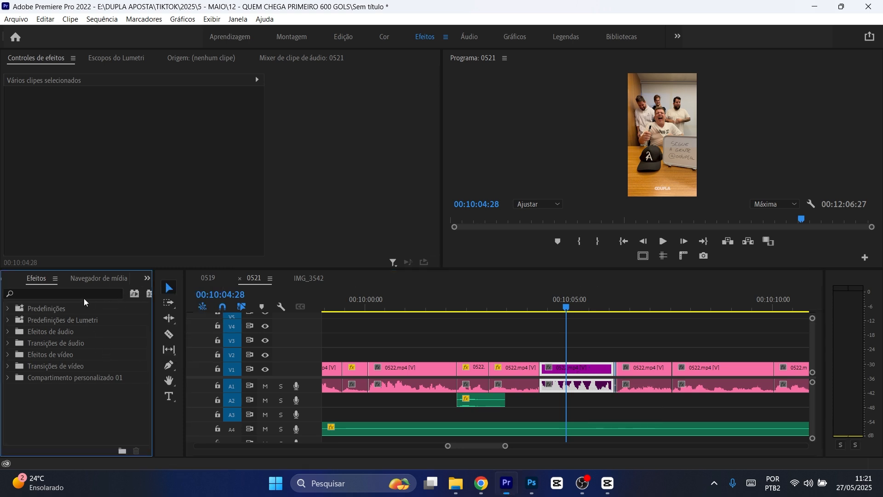
{"action": "left_click", "coordinate": [84, 293]}
{"action": "type", "text": "preto e bra"}
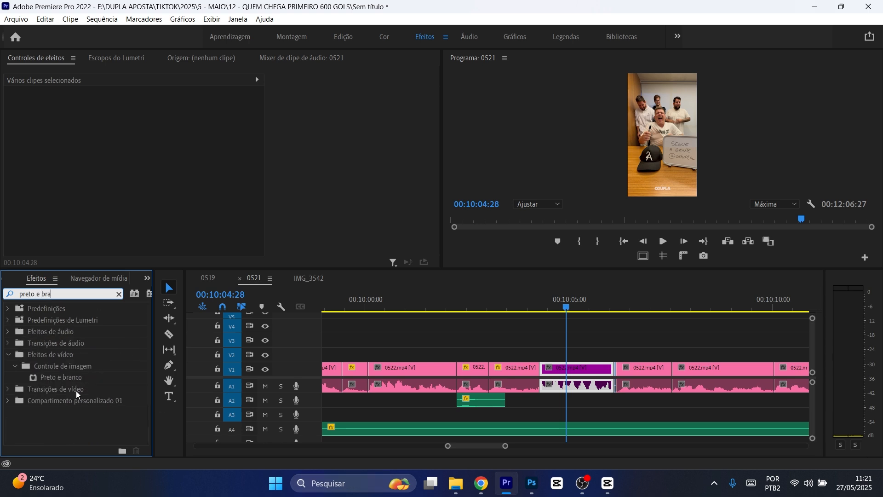
{"action": "left_click_drag", "start_coordinate": [76, 379], "coordinate": [577, 369]}
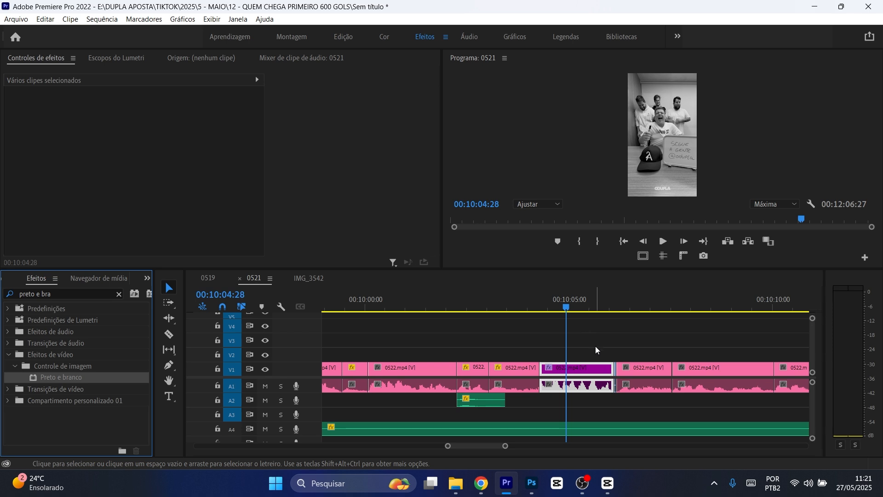
Place the playhead over the 9.png clip on V2 and change that clip's label to Roxo.
{"action": "key", "text": "minus"}
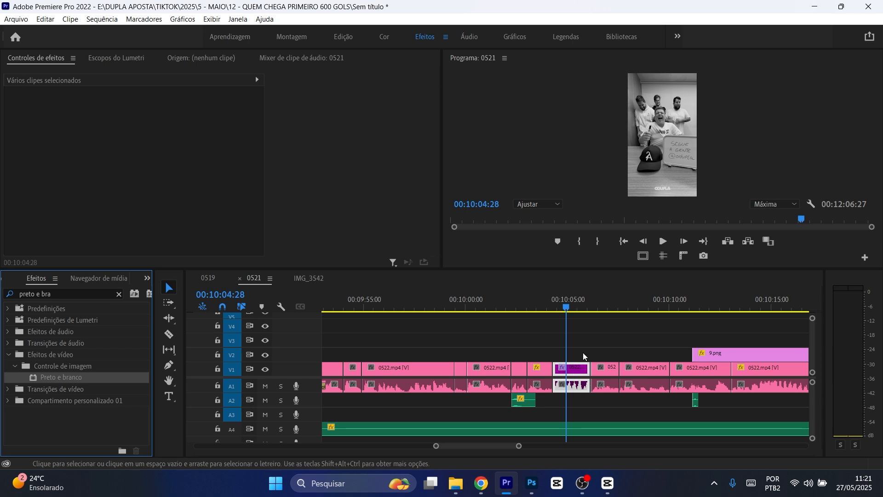
{"action": "left_click", "coordinate": [622, 339]}
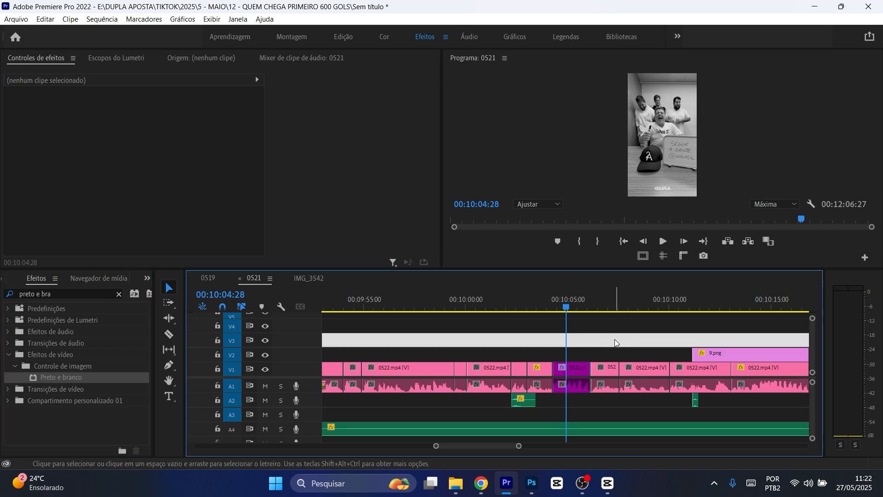
{"action": "key", "text": "minus"}
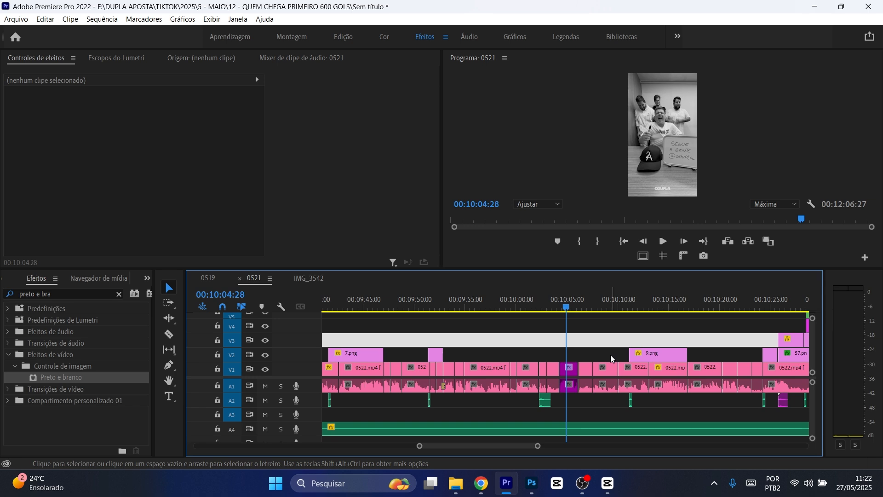
{"action": "left_click", "coordinate": [660, 358]}
{"action": "left_click", "coordinate": [659, 306]}
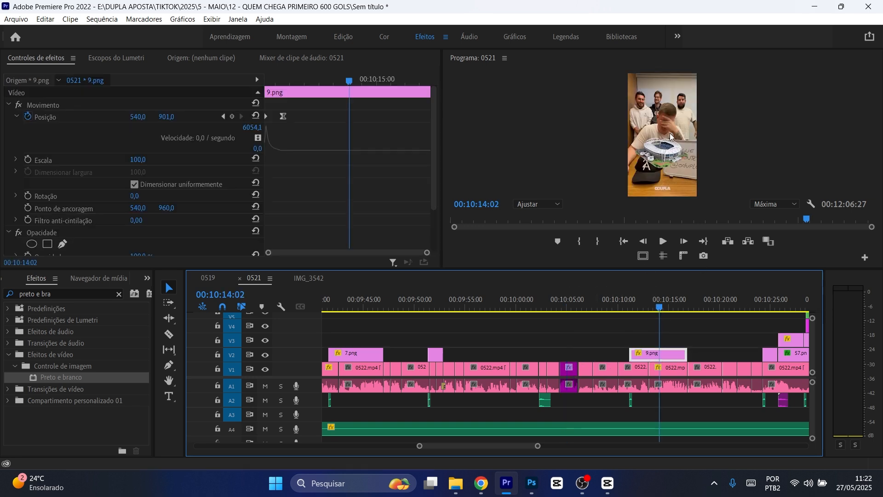
{"action": "right_click", "coordinate": [675, 349]}
{"action": "mouse_move", "coordinate": [704, 308]}
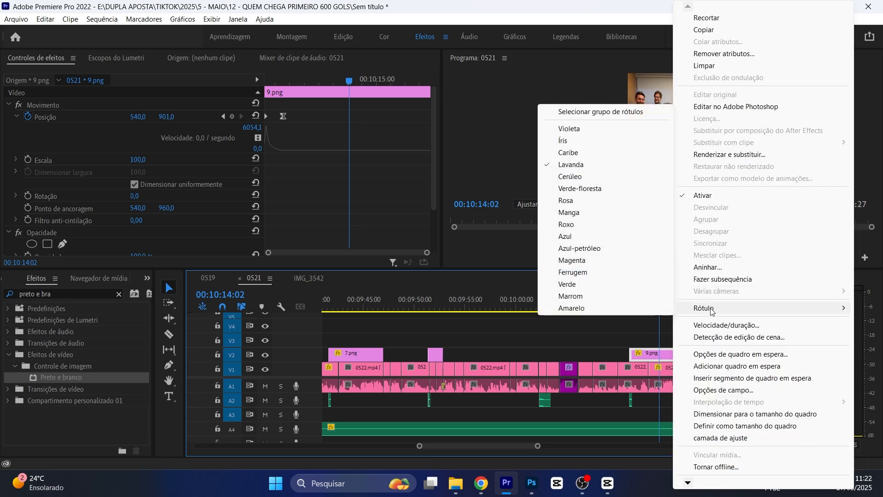
{"action": "left_click", "coordinate": [578, 230]}
Select the purple clips through the Roxo label group and apply the Preto e branco effect to all of them.
{"action": "right_click", "coordinate": [569, 372]}
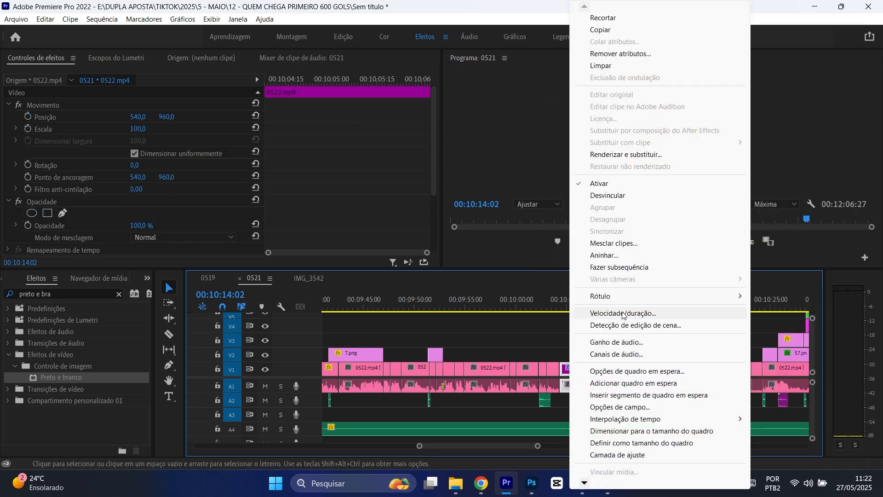
{"action": "mouse_move", "coordinate": [603, 296]}
{"action": "left_click", "coordinate": [496, 142]}
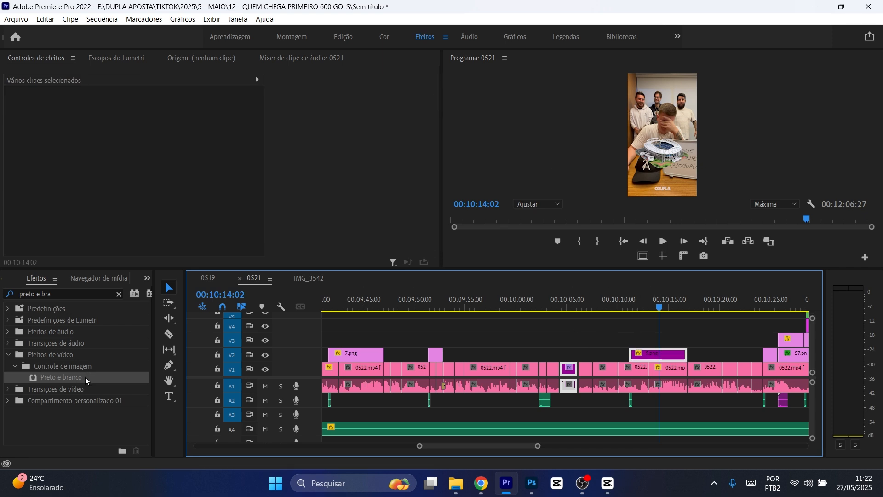
{"action": "left_click_drag", "start_coordinate": [85, 377], "coordinate": [678, 354]}
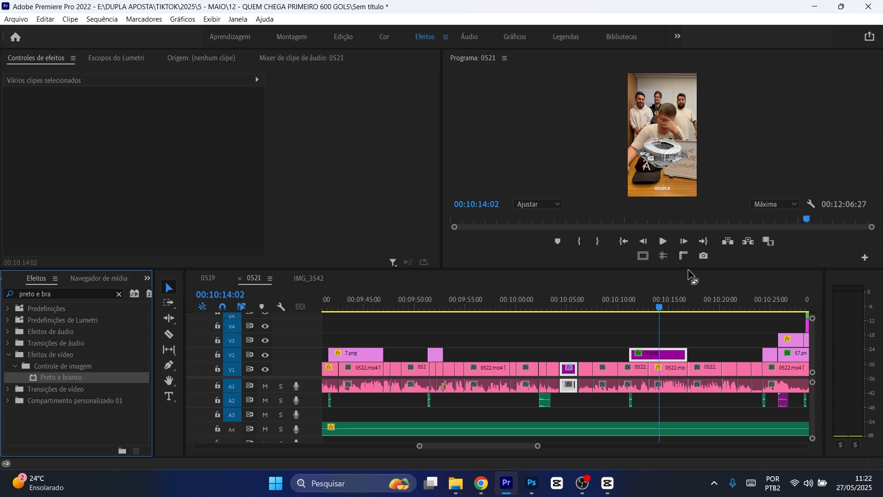
{"action": "mouse_move", "coordinate": [683, 270]}
{"action": "left_mouse_down"}
{"action": "mouse_move", "coordinate": [671, 391]}
{"action": "mouse_move", "coordinate": [667, 266]}
{"action": "left_mouse_up"}
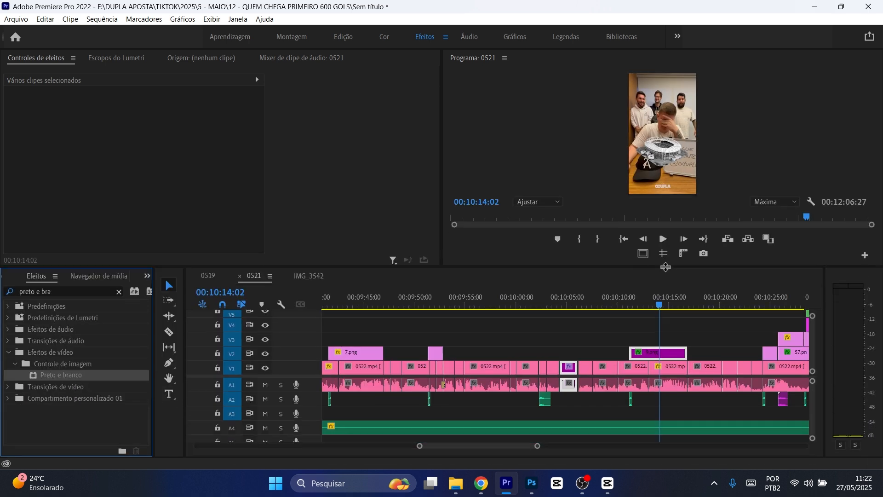
{"action": "left_click", "coordinate": [678, 331]}
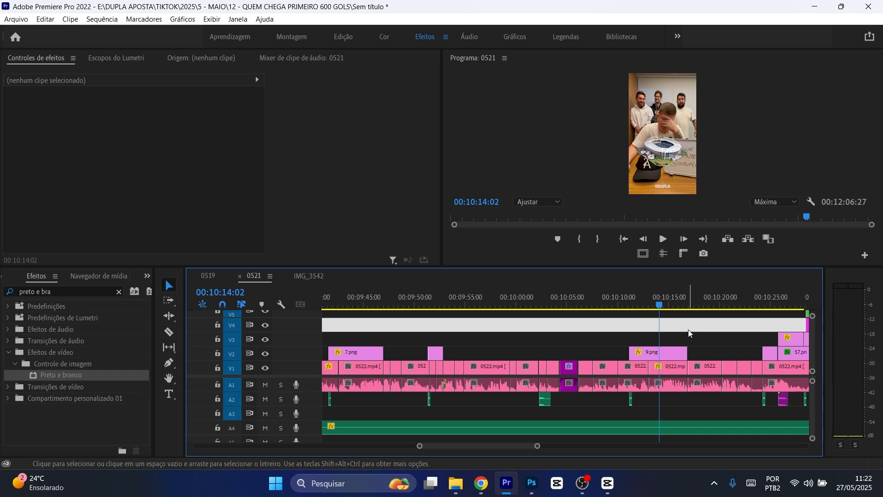
Open the IMG_3542 sequence and check the label colour options for the orange clip on V1 under the playhead.
{"action": "left_click", "coordinate": [322, 276]}
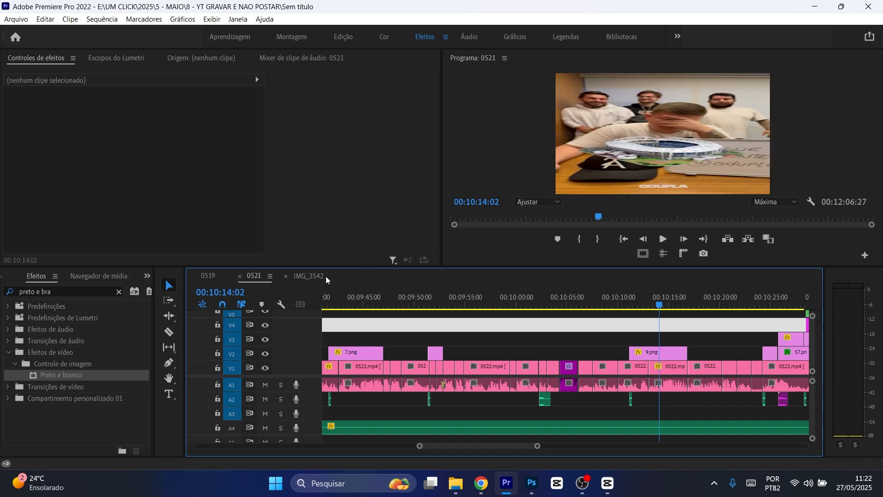
{"action": "key", "text": "equal"}
{"action": "key", "text": "equal"}
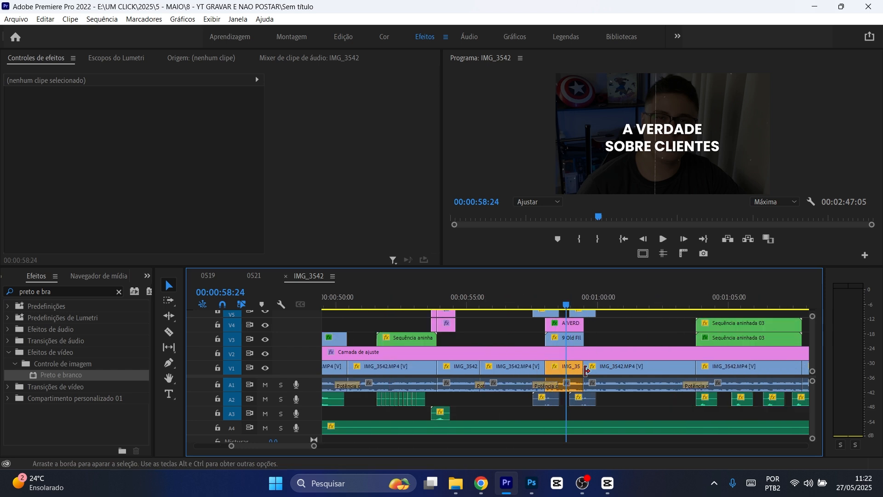
{"action": "left_click", "coordinate": [573, 366]}
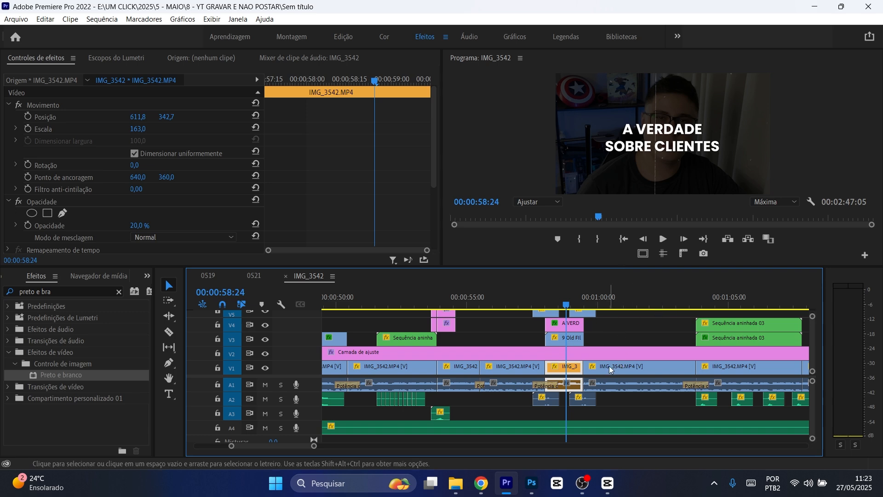
{"action": "right_click", "coordinate": [572, 370]}
{"action": "mouse_move", "coordinate": [627, 302]}
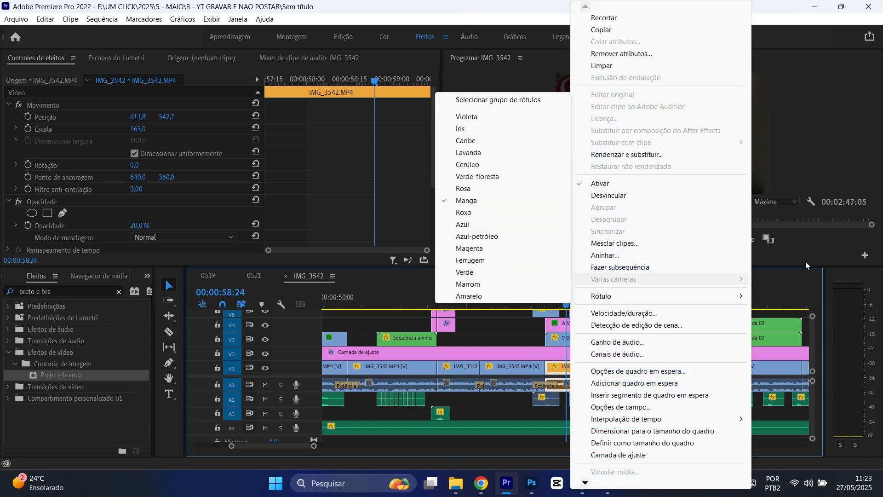
{"action": "left_click", "coordinate": [496, 284]}
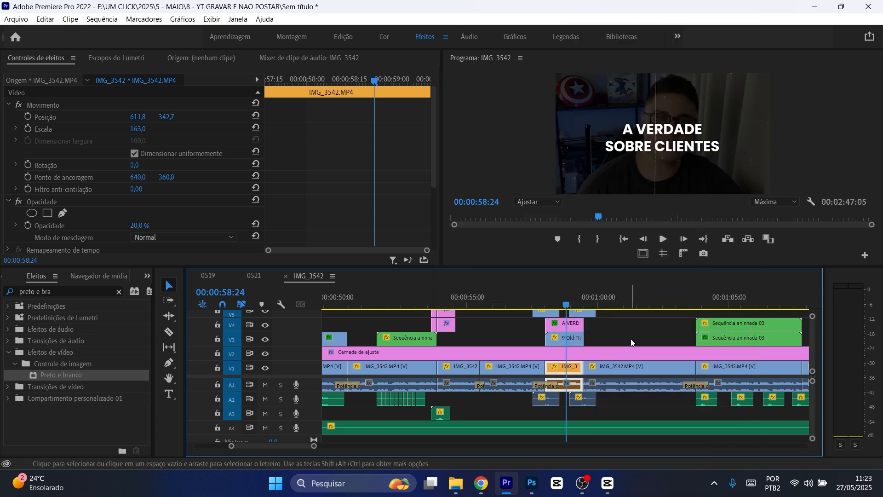
{"action": "left_click", "coordinate": [630, 339]}
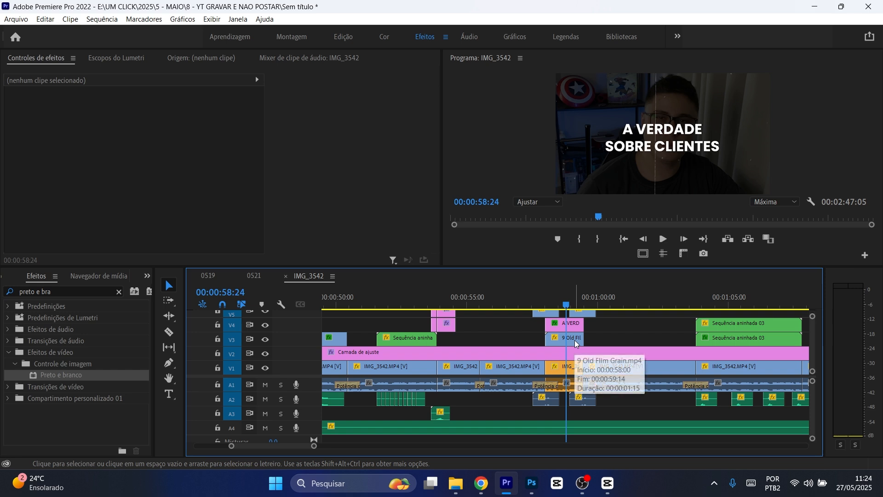
Inspect the blue clip directly after the orange one on V1, then clear the selection.
{"action": "left_click", "coordinate": [623, 362]}
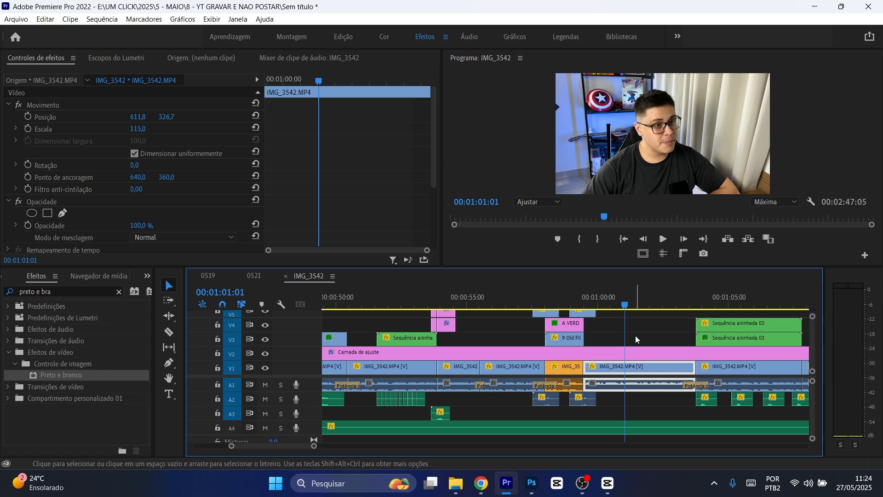
{"action": "right_click", "coordinate": [642, 366]}
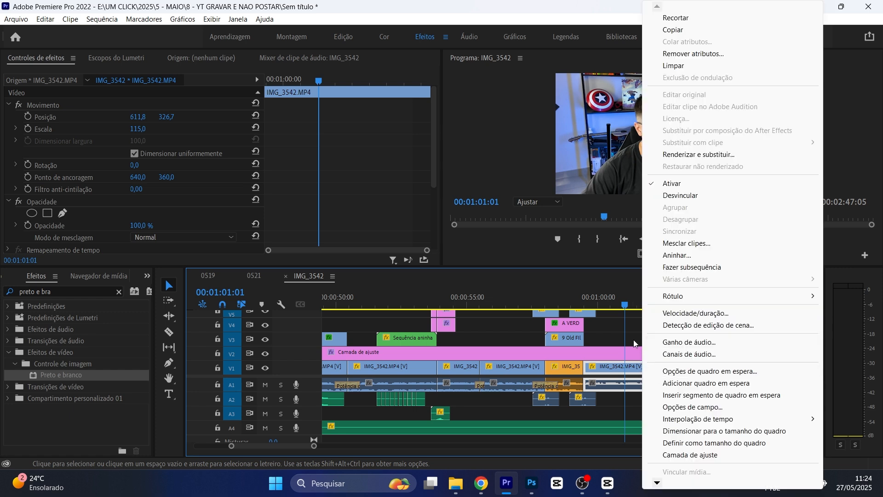
{"action": "left_click", "coordinate": [633, 339]}
{"action": "left_click", "coordinate": [643, 365]}
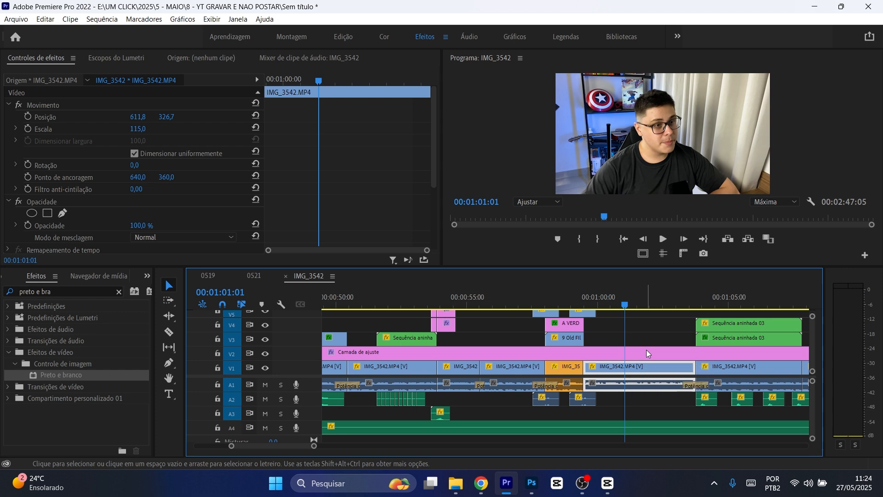
{"action": "left_click", "coordinate": [650, 336]}
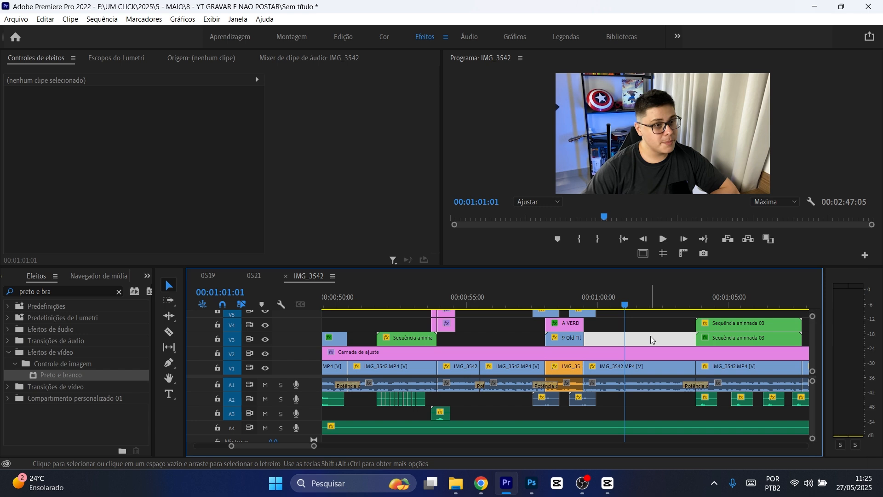
Examine how the coloured clip labels divide the whole IMG_3542 timeline and the section around the playhead.
{"action": "key", "text": "minus"}
{"action": "key", "text": "minus"}
{"action": "key", "text": "minus"}
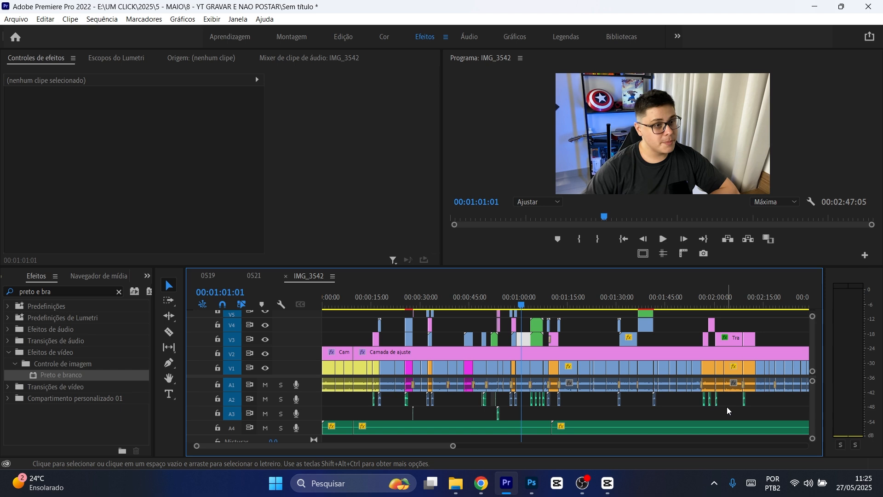
{"action": "key", "text": "equal"}
{"action": "key", "text": "equal"}
{"action": "key", "text": "equal"}
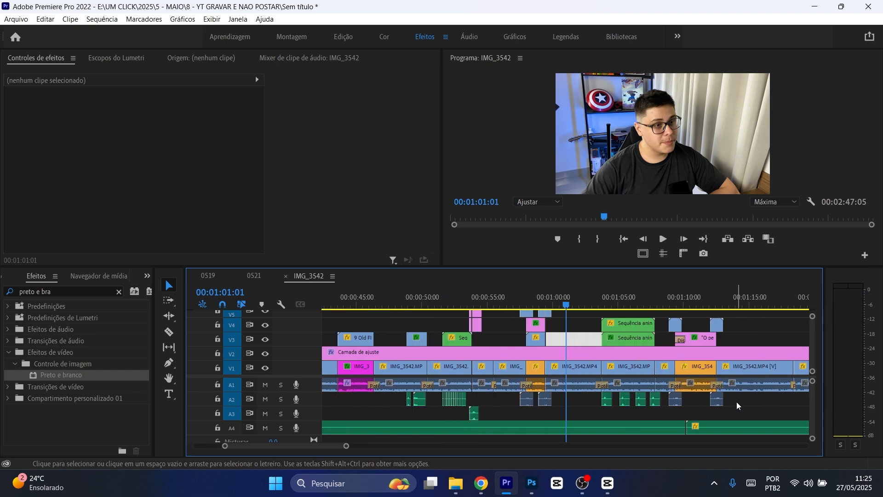